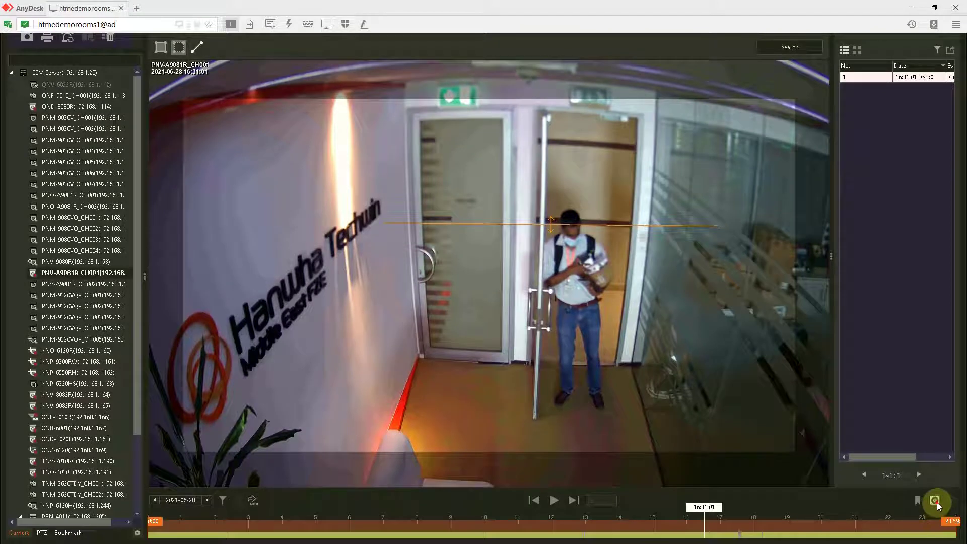
{"action": "left_click", "coordinate": [935, 501]}
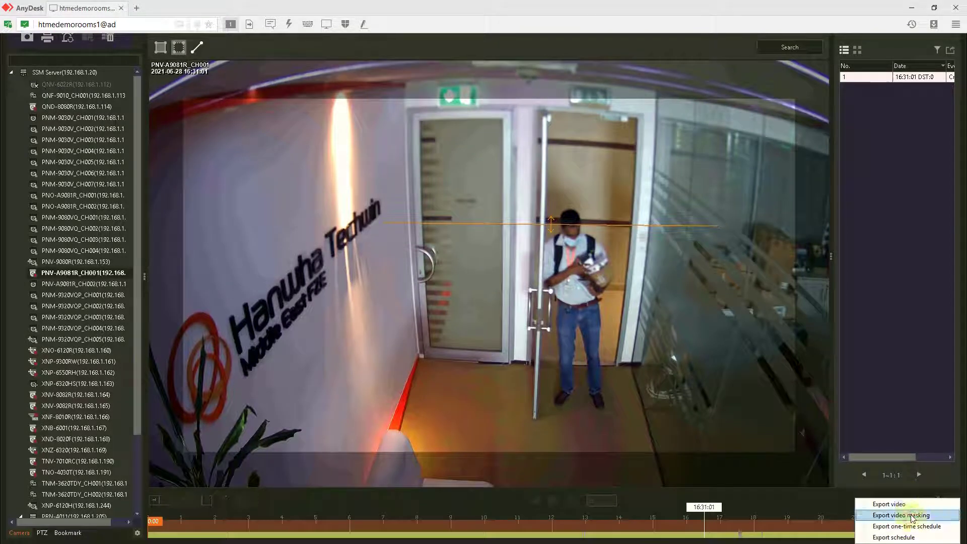
{"action": "left_click", "coordinate": [913, 516]}
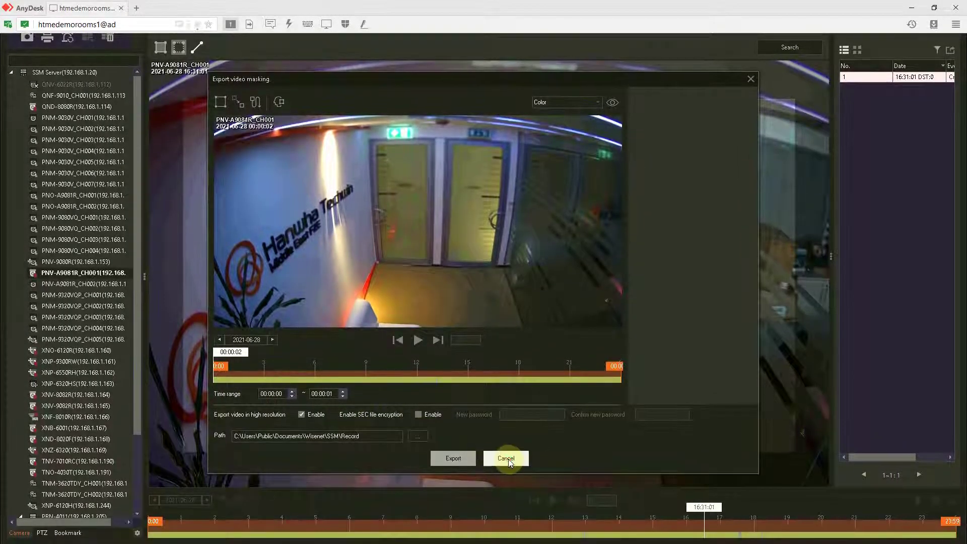
{"action": "left_click", "coordinate": [506, 458]}
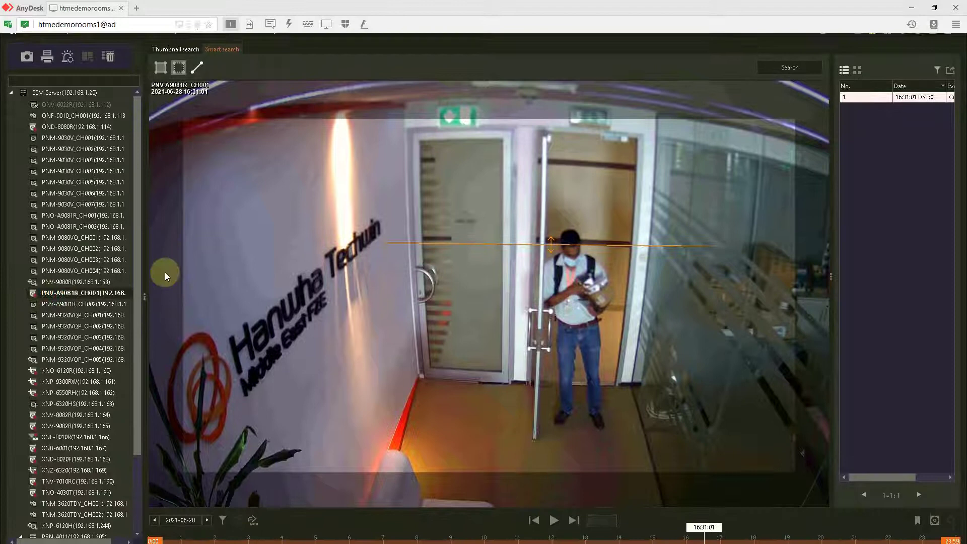
Load camera PNV-A9081R_CH001 into the smart search and draw a horizontal virtual line across both doors, detecting crossings in both directions
{"action": "left_click_drag", "start_coordinate": [86, 291], "coordinate": [298, 216]}
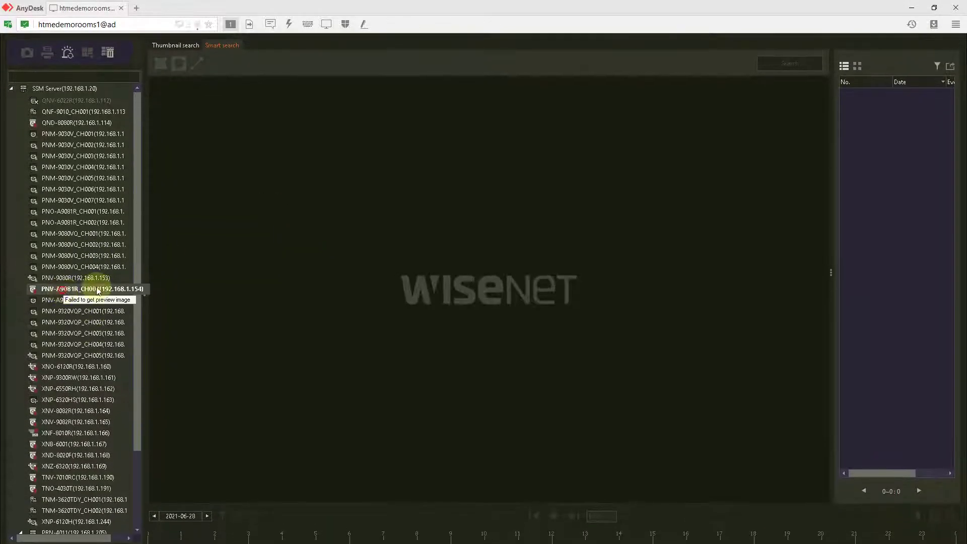
{"action": "left_click_drag", "start_coordinate": [103, 290], "coordinate": [380, 290]}
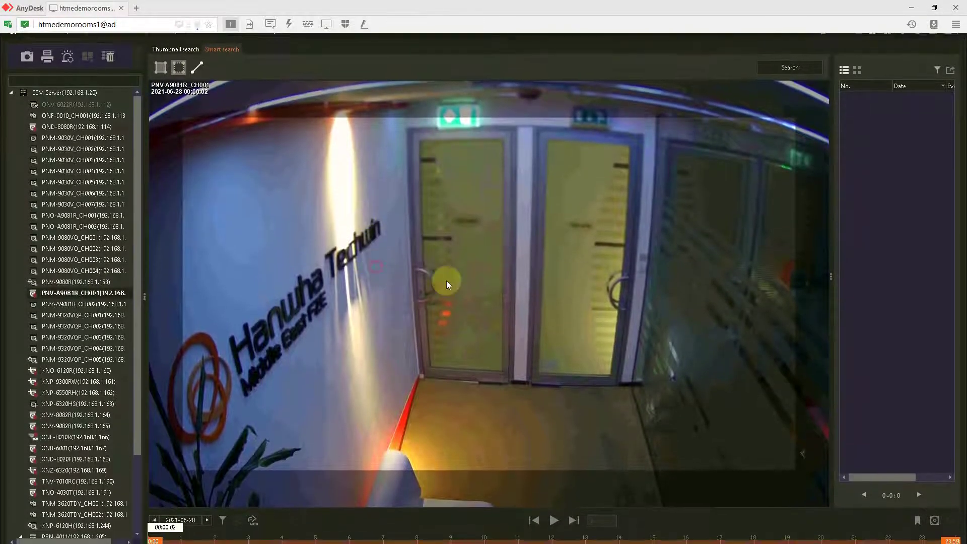
{"action": "left_click_drag", "start_coordinate": [380, 267], "coordinate": [652, 268]}
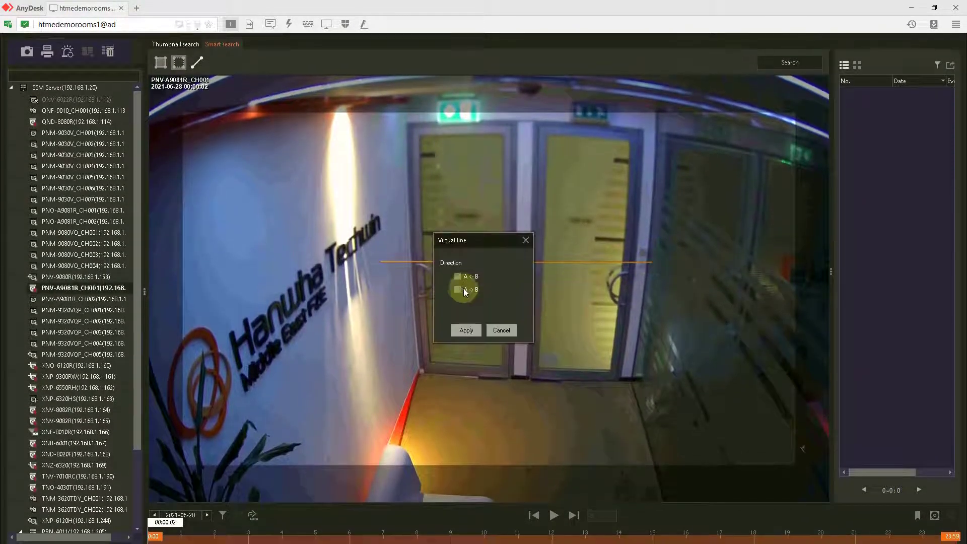
{"action": "left_click", "coordinate": [462, 291]}
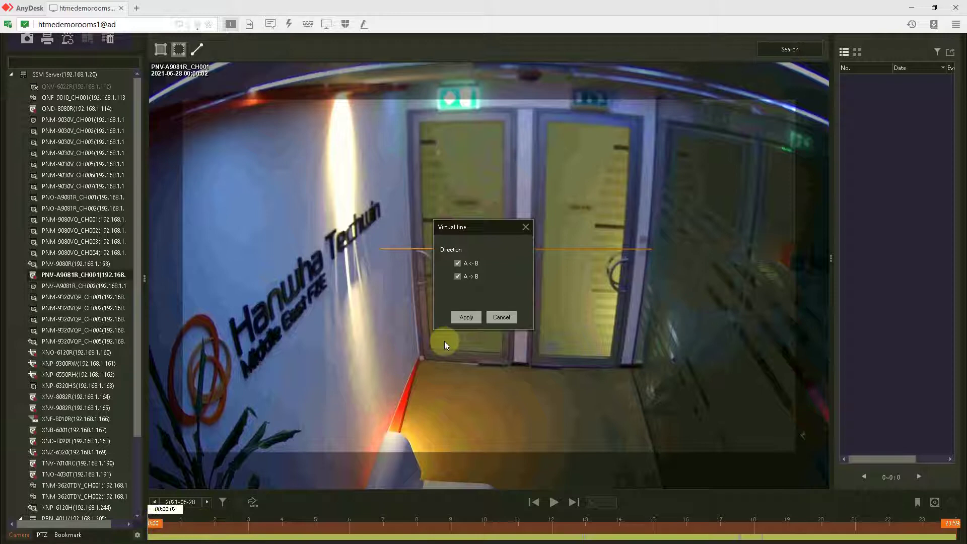
{"action": "left_click", "coordinate": [473, 326]}
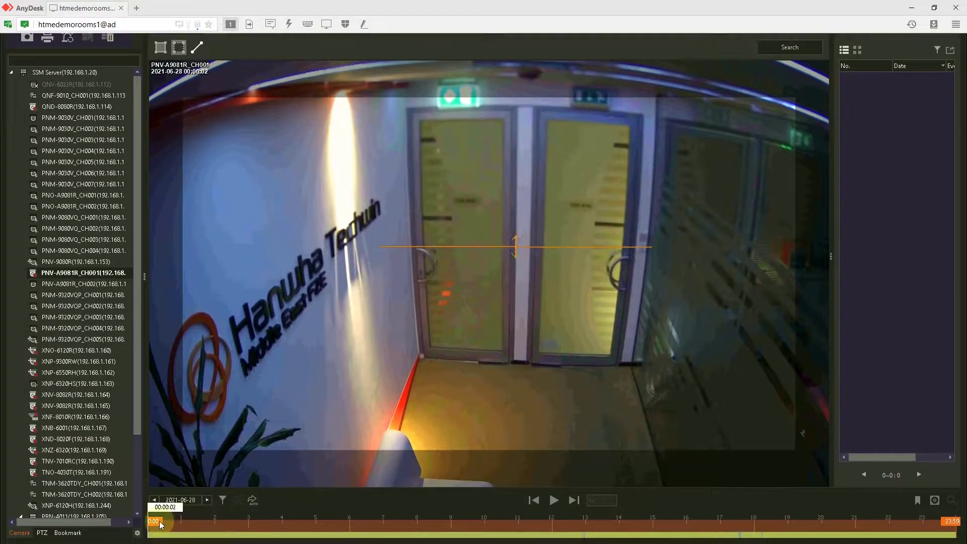
Limit the smart search period to about 15:09:11–17:00:22 on 2021-06-28 and run the search
{"action": "left_click_drag", "start_coordinate": [160, 524], "coordinate": [658, 524]}
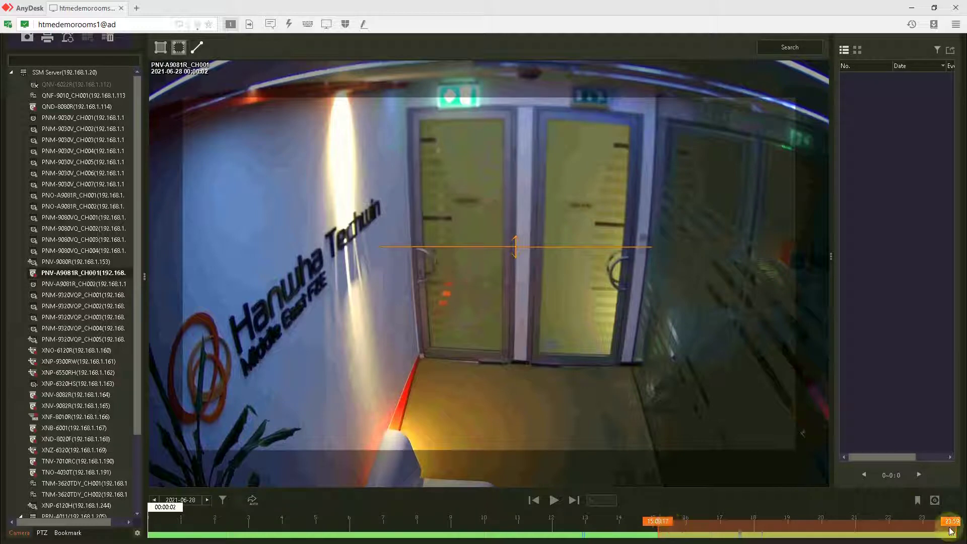
{"action": "mouse_move", "coordinate": [953, 528]}
{"action": "left_mouse_down"}
{"action": "mouse_move", "coordinate": [693, 525]}
{"action": "mouse_move", "coordinate": [715, 524]}
{"action": "left_mouse_up"}
{"action": "left_click", "coordinate": [781, 84]}
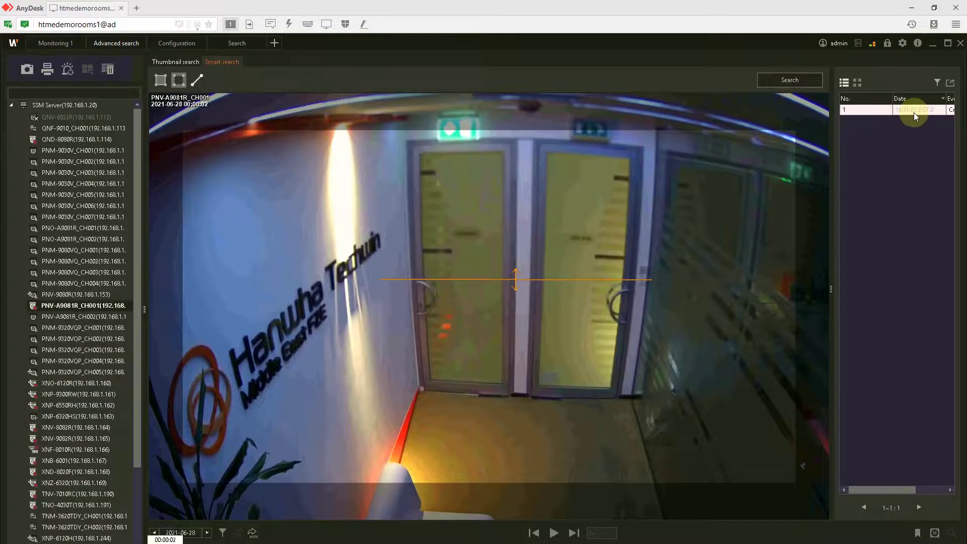
Play the found crossing event, pause it at 16:31:01 and open the video masking export
{"action": "double_click", "coordinate": [913, 112]}
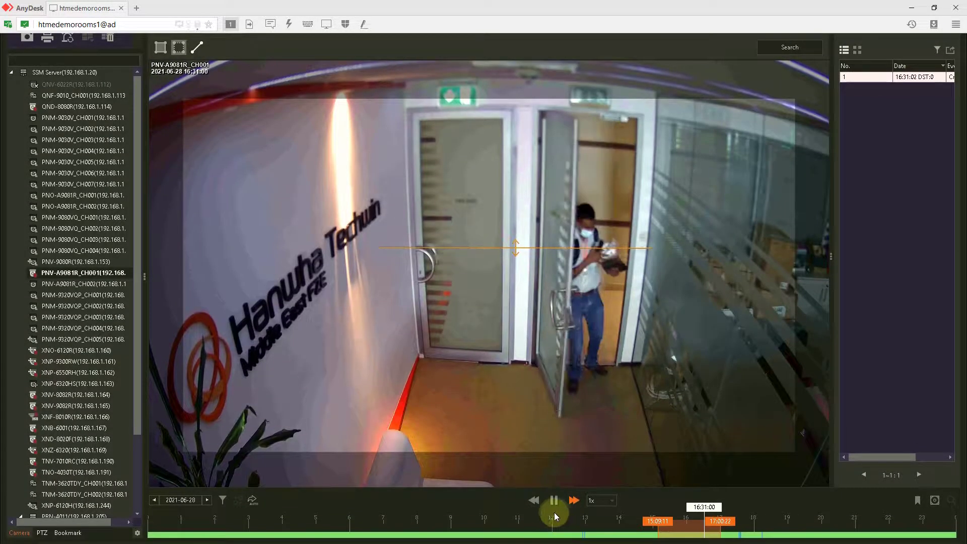
{"action": "left_click", "coordinate": [552, 503]}
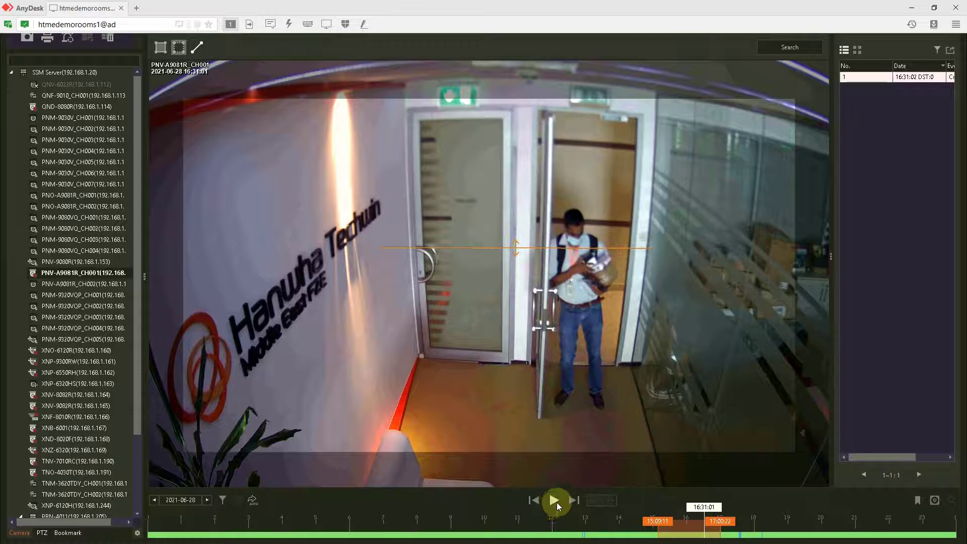
{"action": "left_click", "coordinate": [937, 501]}
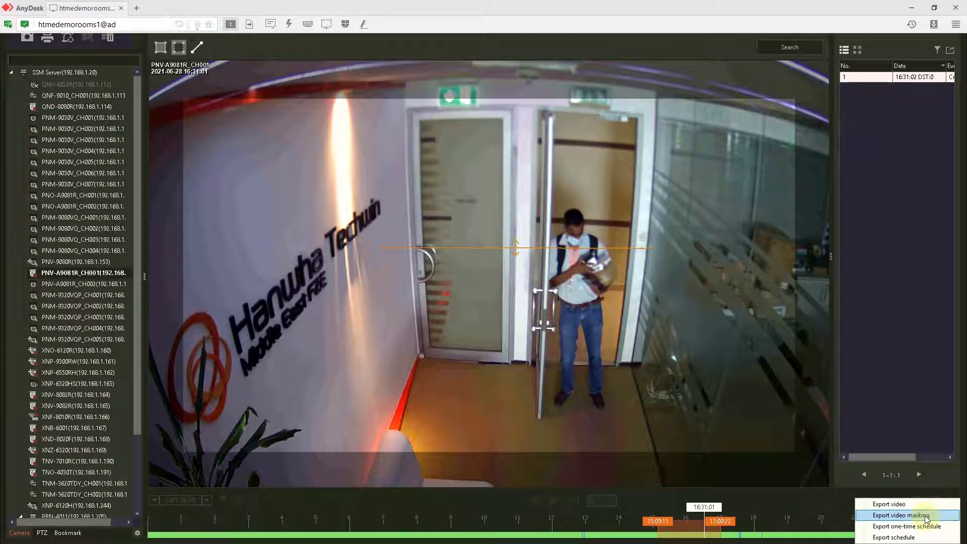
{"action": "left_click", "coordinate": [926, 516]}
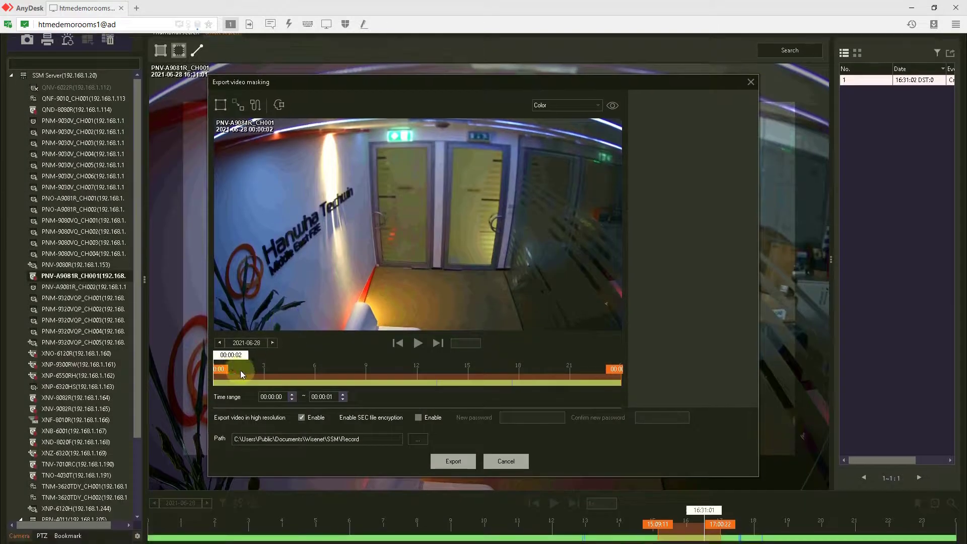
Set the masking export's time range from 16:31:00 to 16:32:00
{"action": "left_click", "coordinate": [263, 396]}
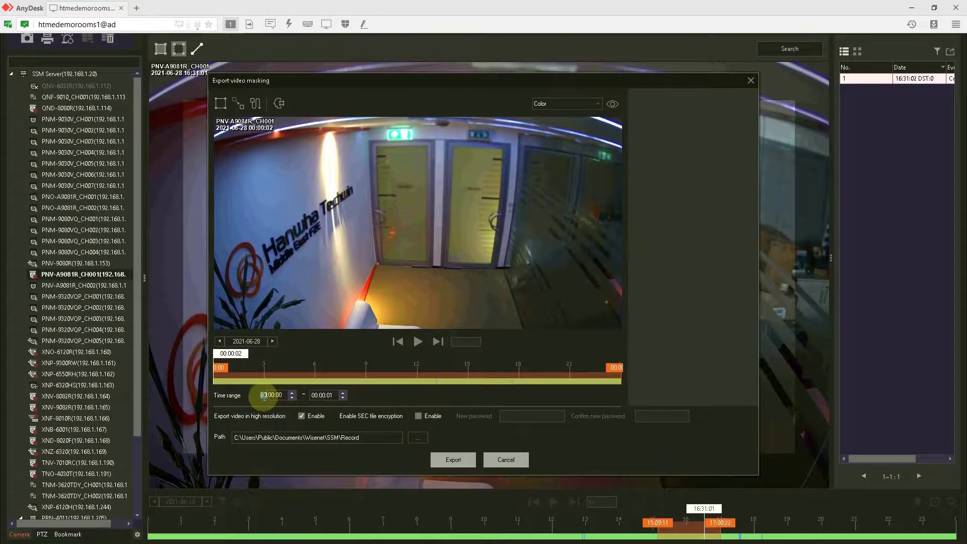
{"action": "type", "text": "16:"}
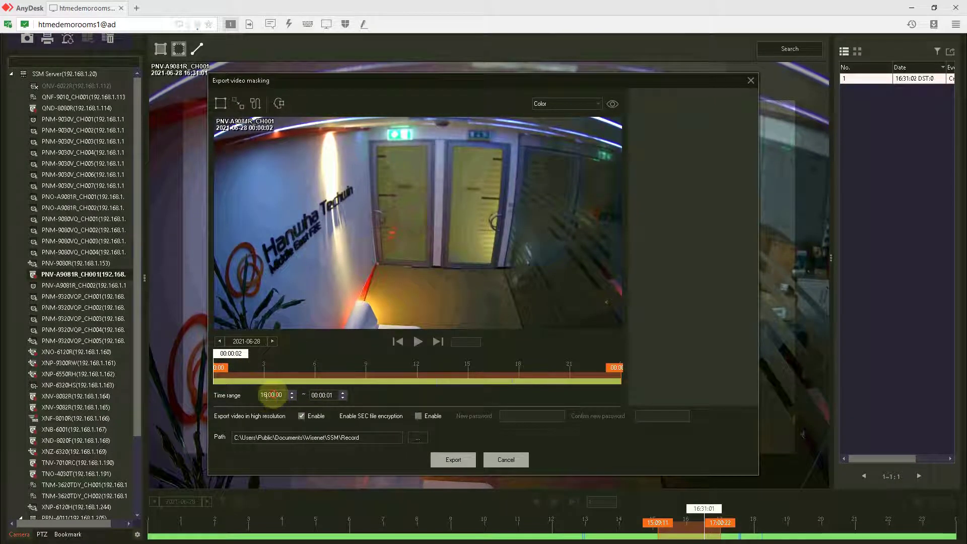
{"action": "type", "text": "31"}
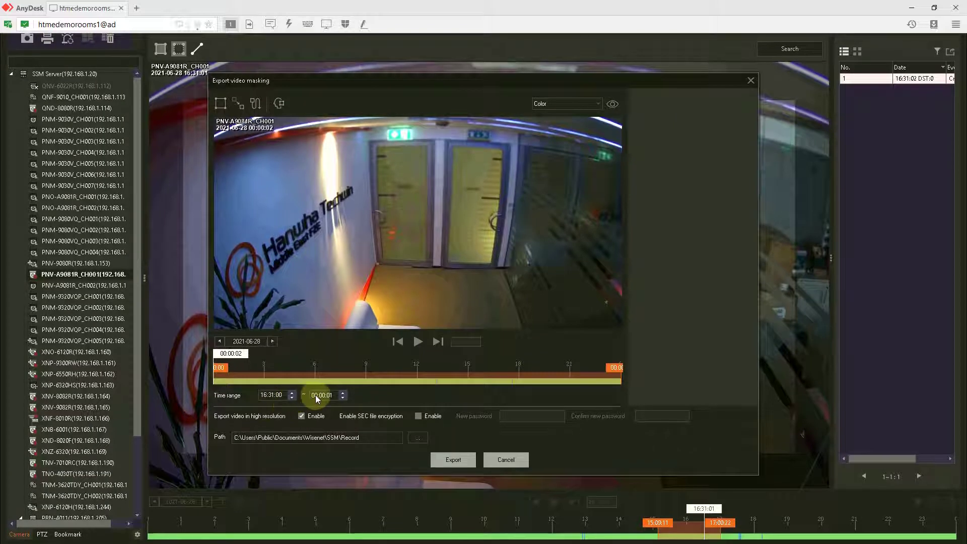
{"action": "left_click", "coordinate": [315, 394]}
{"action": "left_click_drag", "start_coordinate": [614, 371], "coordinate": [508, 368]}
{"action": "left_click", "coordinate": [315, 395]}
{"action": "type", "text": "1"}
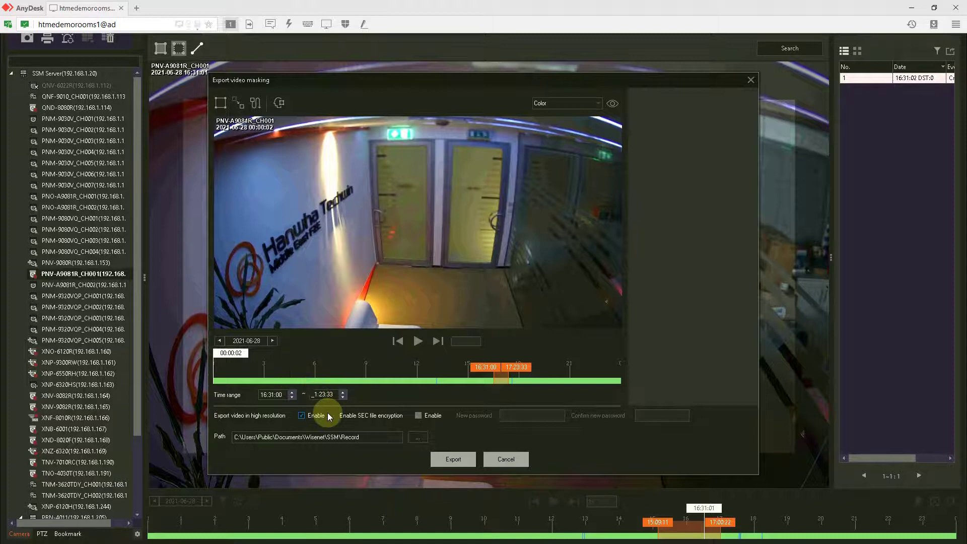
{"action": "type", "text": "6:"}
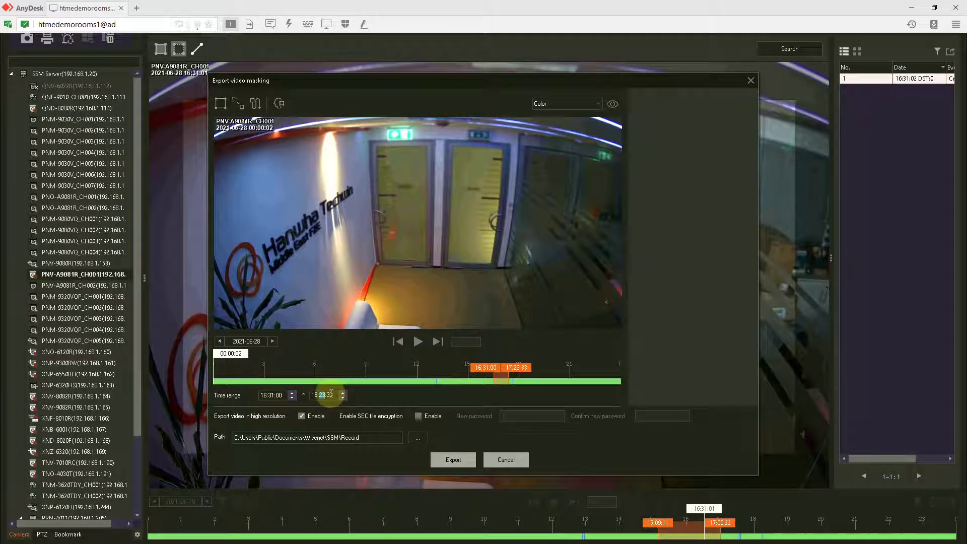
{"action": "type", "text": "32:00"}
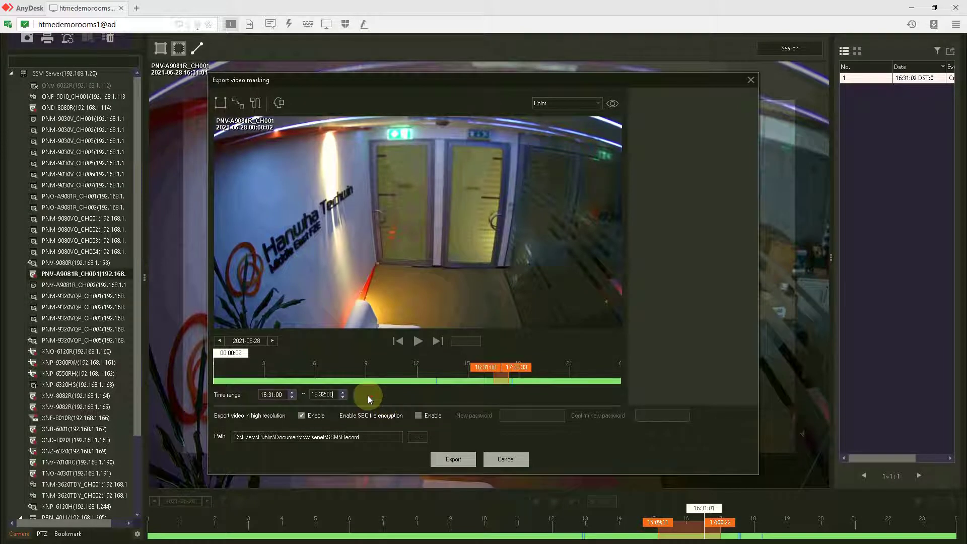
Move the export preview's playback position to 16:31:07, inside the chosen export range
{"action": "left_click_drag", "start_coordinate": [229, 354], "coordinate": [492, 369]}
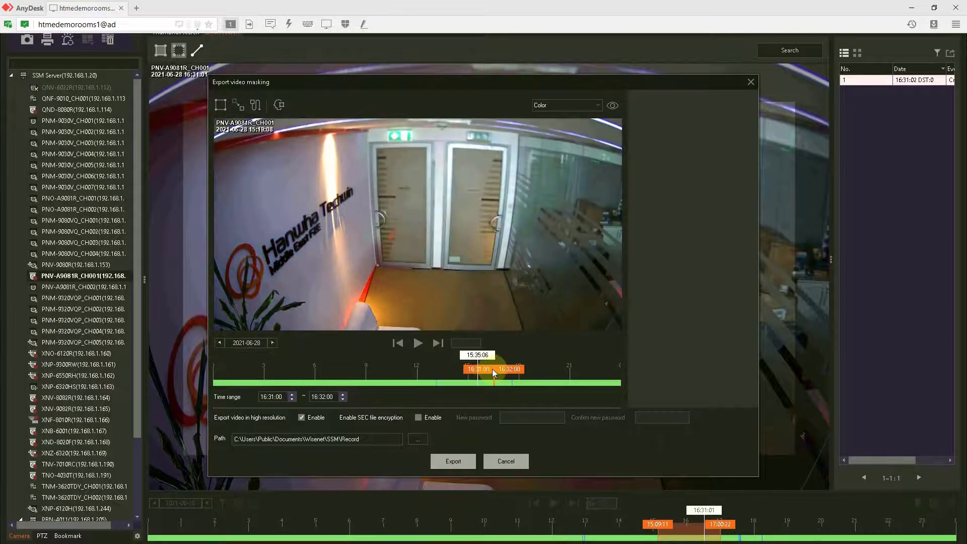
{"action": "scroll", "coordinate": [491, 368], "scroll_direction": "up", "scroll_amount": 2}
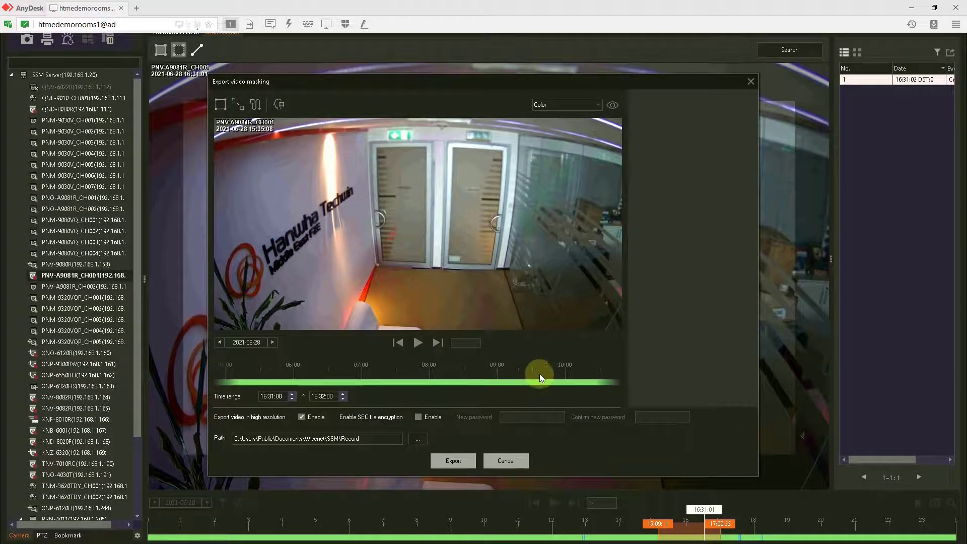
{"action": "scroll", "coordinate": [539, 374], "scroll_direction": "down", "scroll_amount": 2}
{"action": "left_click_drag", "start_coordinate": [511, 373], "coordinate": [370, 372]}
{"action": "scroll", "coordinate": [371, 373], "scroll_direction": "up", "scroll_amount": 1}
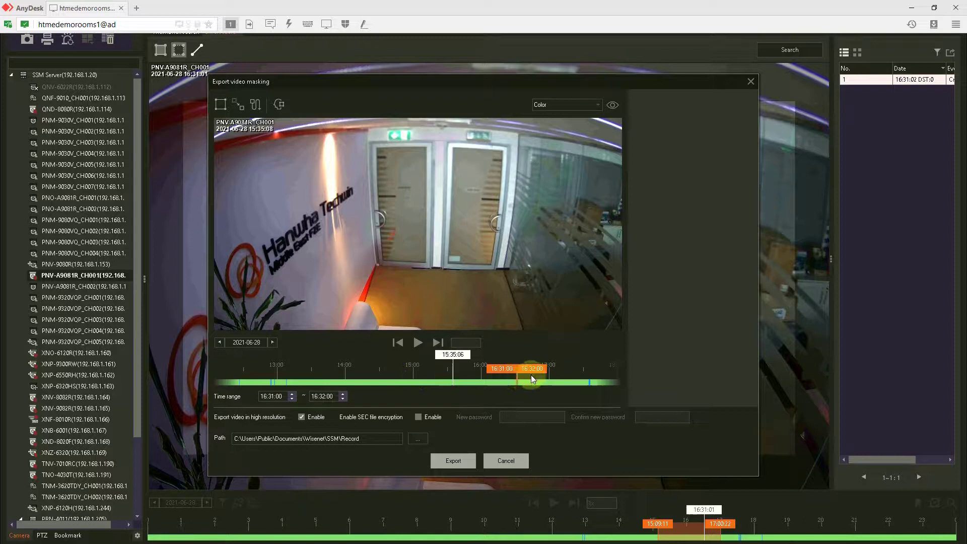
{"action": "left_click_drag", "start_coordinate": [459, 354], "coordinate": [413, 358]}
{"action": "scroll", "coordinate": [516, 359], "scroll_direction": "up", "scroll_amount": 1}
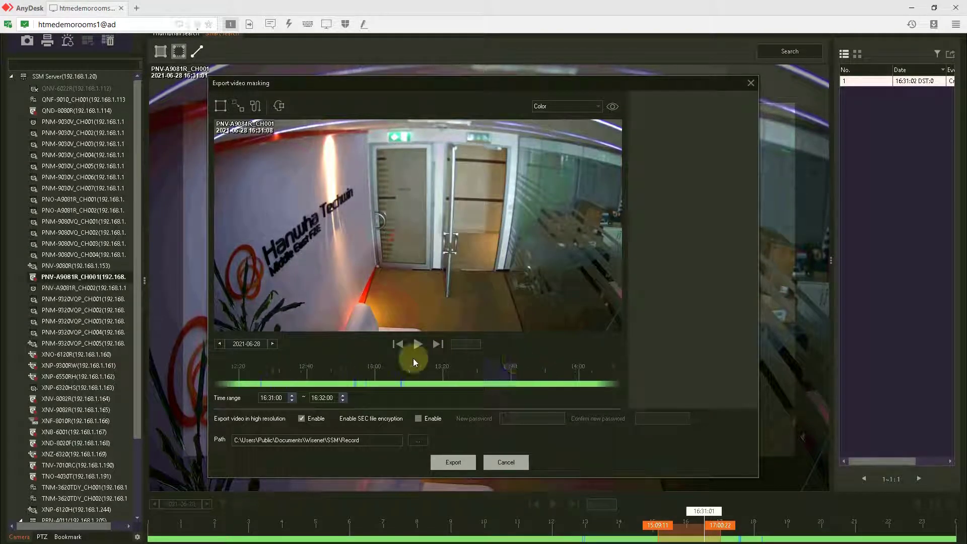
{"action": "left_click_drag", "start_coordinate": [514, 368], "coordinate": [388, 355]}
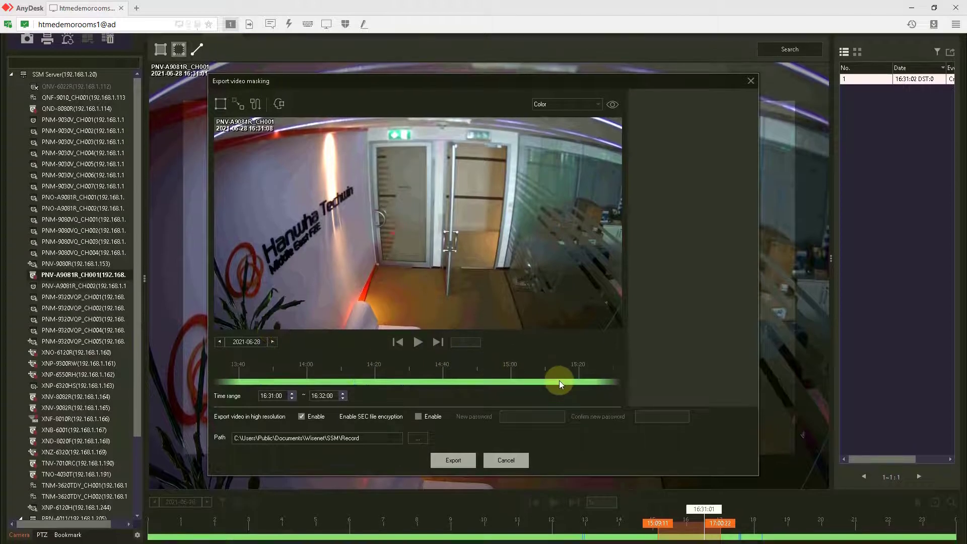
{"action": "left_click_drag", "start_coordinate": [565, 368], "coordinate": [403, 376]}
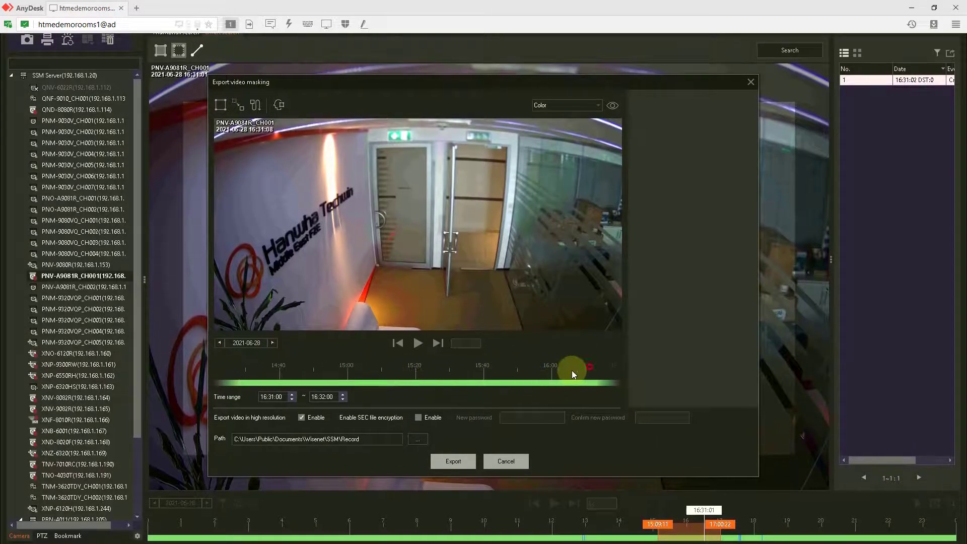
{"action": "left_click_drag", "start_coordinate": [572, 371], "coordinate": [454, 364]}
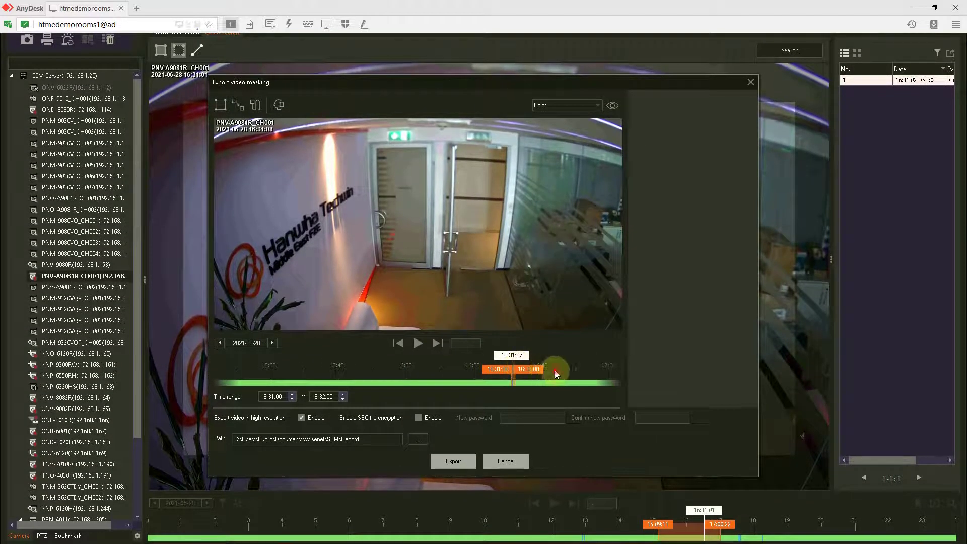
{"action": "left_click_drag", "start_coordinate": [555, 372], "coordinate": [533, 371]}
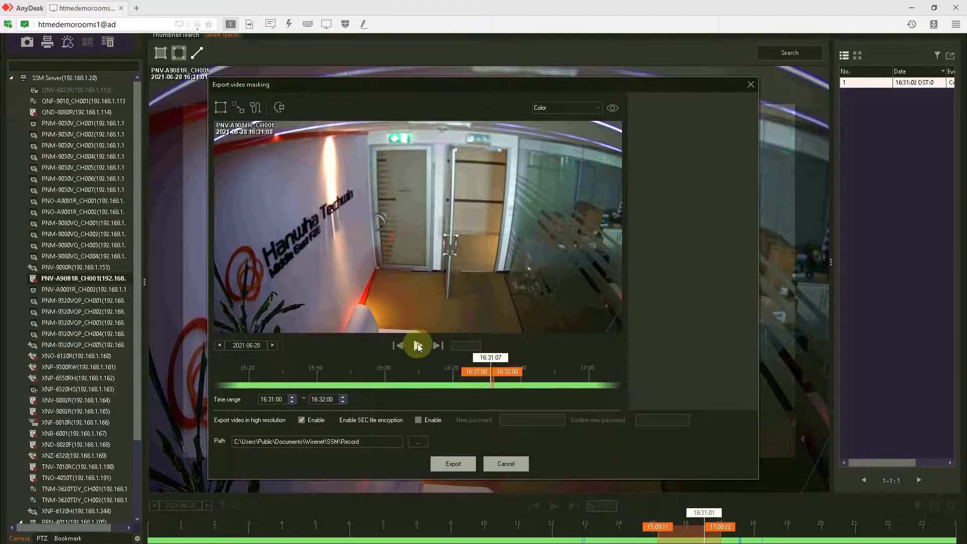
Play the export preview from 16:30:20 and pause it at 16:30:54, shortly before the export range begins
{"action": "left_click", "coordinate": [485, 358]}
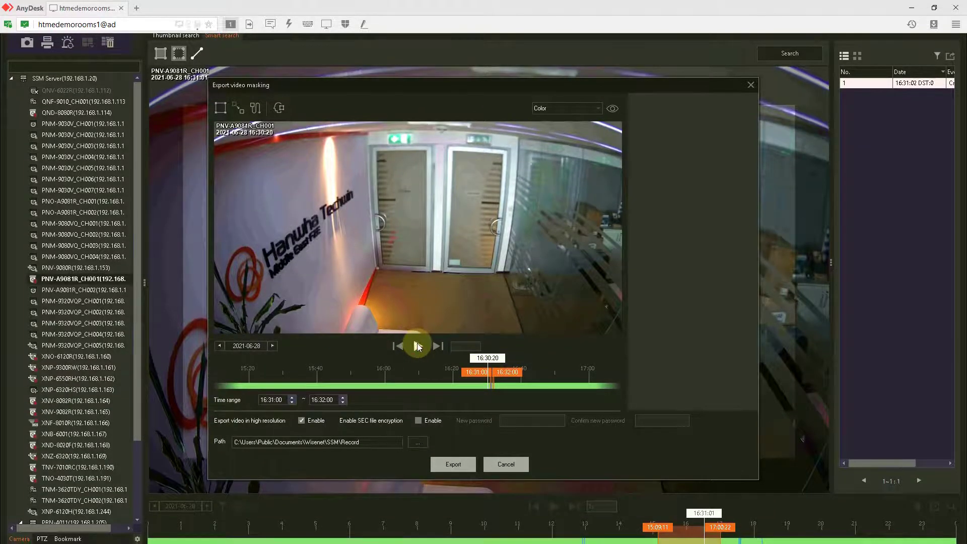
{"action": "left_click", "coordinate": [418, 345]}
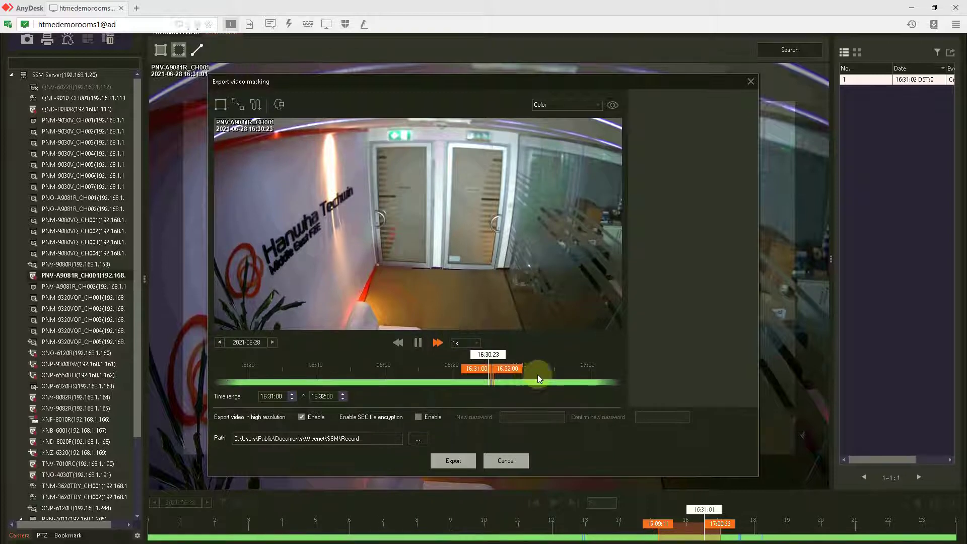
{"action": "scroll", "coordinate": [506, 381], "scroll_direction": "up", "scroll_amount": 1}
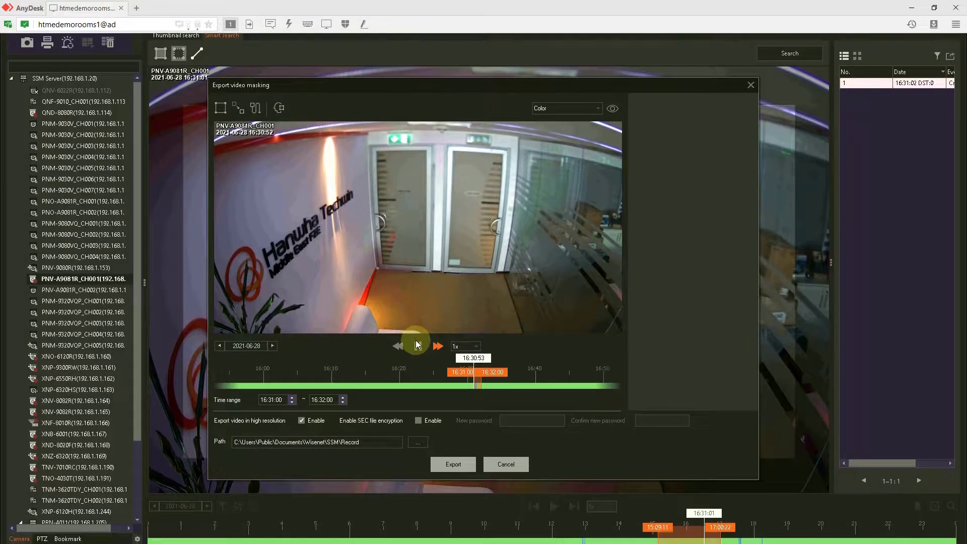
{"action": "left_click", "coordinate": [417, 344]}
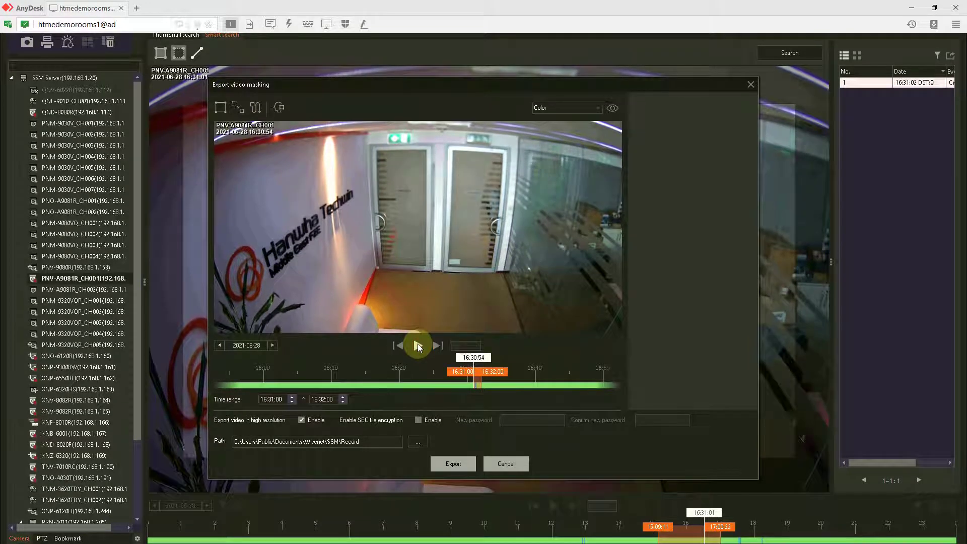
Draw a small rectangular mask over the upper outer edge of the right-hand door and turn on the mask preview
{"action": "left_click", "coordinate": [237, 107]}
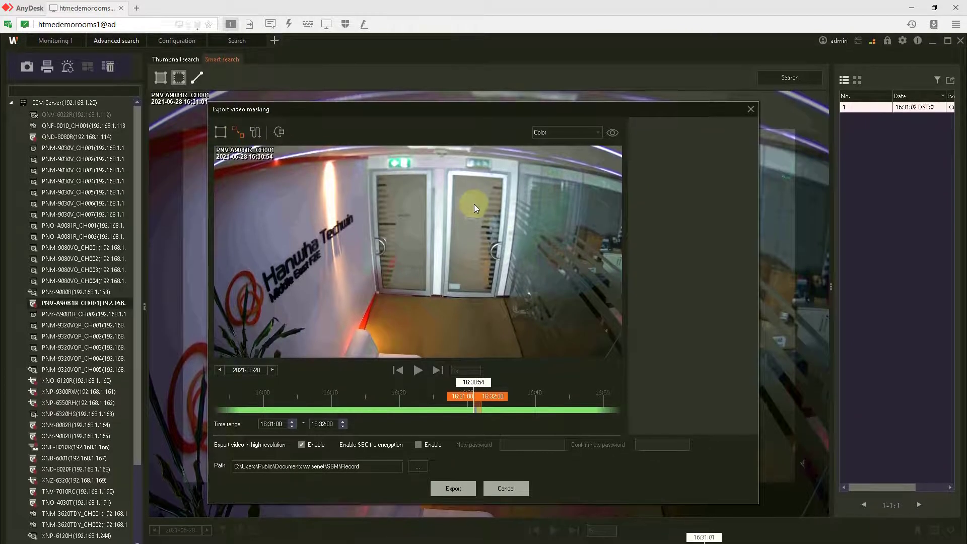
{"action": "left_click_drag", "start_coordinate": [479, 205], "coordinate": [513, 232]}
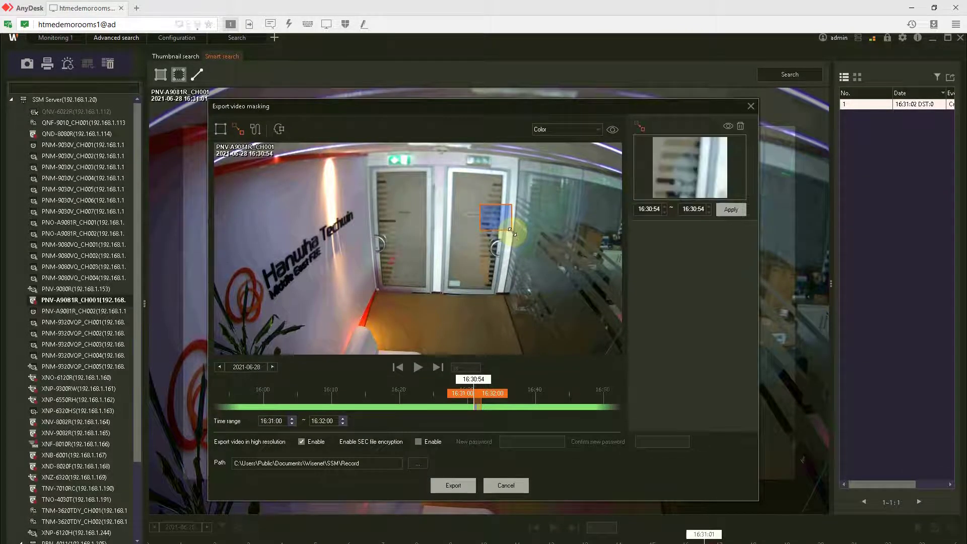
{"action": "left_click", "coordinate": [612, 130]}
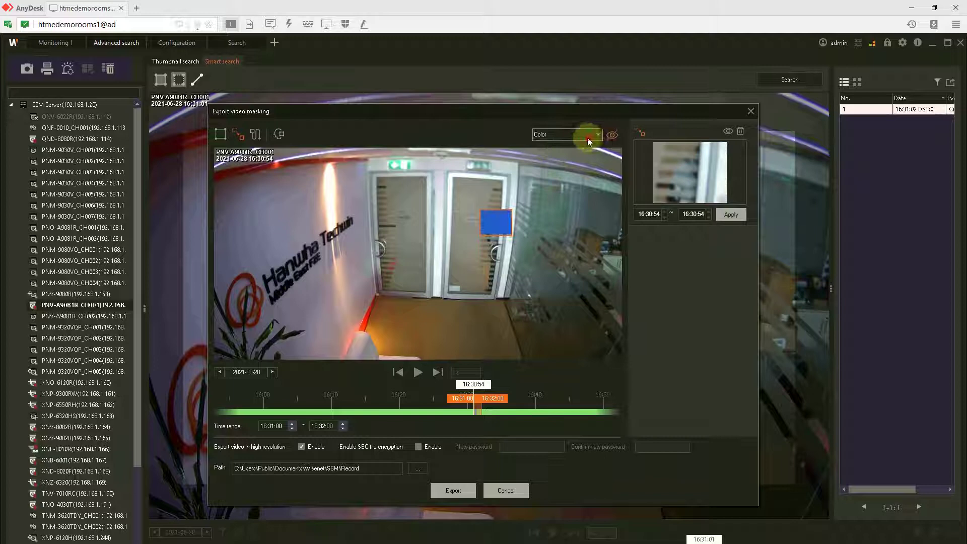
Try the Mosaic style on the door mask and switch the mask style back to Color
{"action": "left_click", "coordinate": [587, 137]}
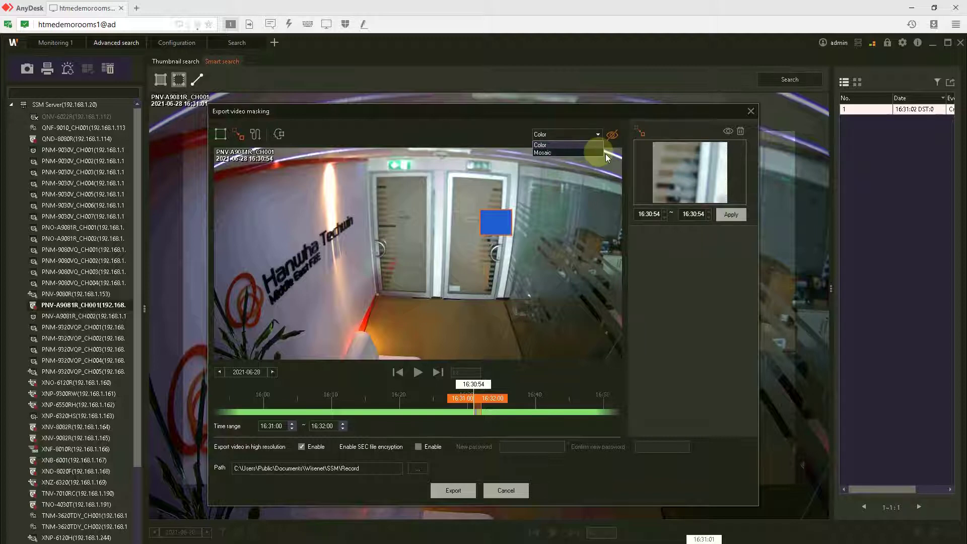
{"action": "left_click", "coordinate": [679, 240]}
{"action": "left_click", "coordinate": [566, 134]}
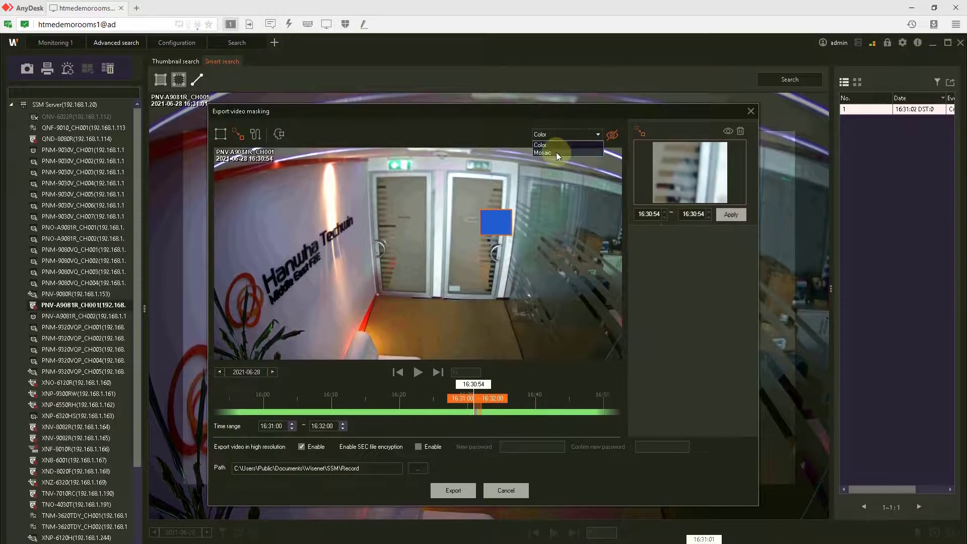
{"action": "left_click", "coordinate": [556, 152]}
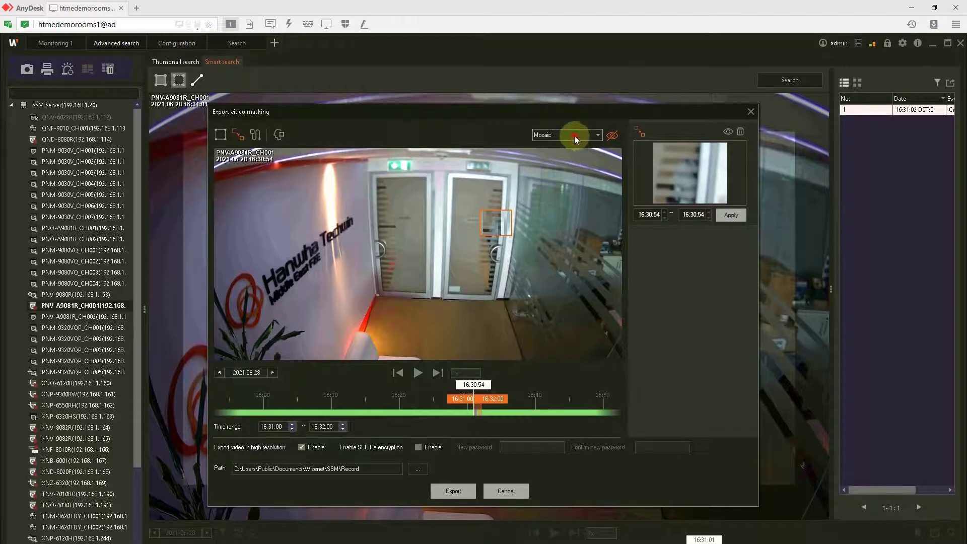
{"action": "left_click", "coordinate": [574, 135]}
{"action": "left_click", "coordinate": [558, 146]}
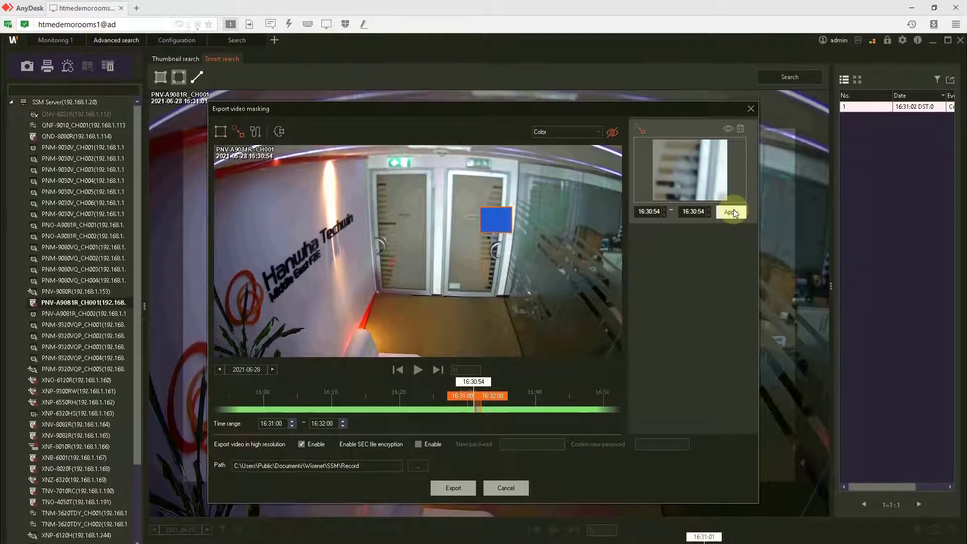
Apply the mask's time settings, advance the preview to 16:30:59, and move the mask over the person in the opening doorway
{"action": "left_click", "coordinate": [735, 212]}
{"action": "left_click", "coordinate": [418, 371]}
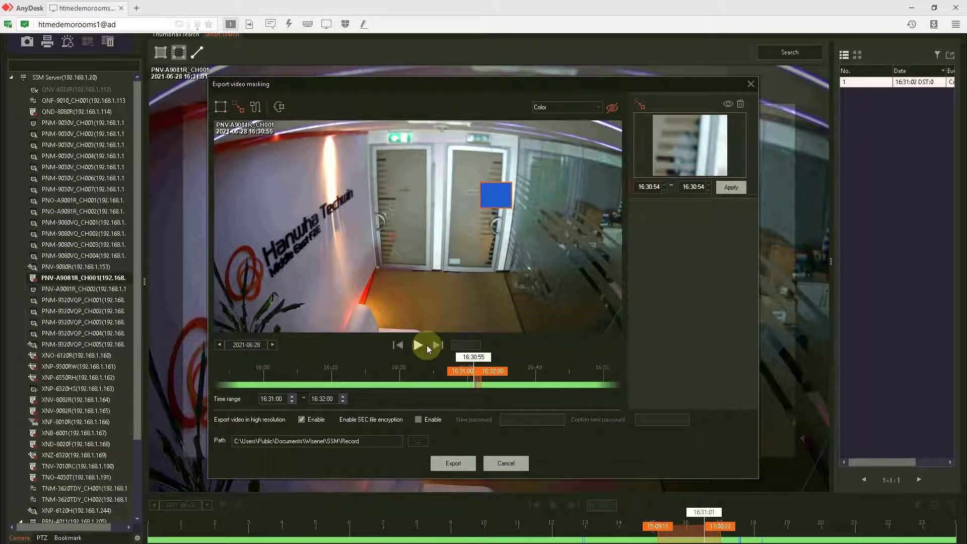
{"action": "left_click", "coordinate": [436, 344]}
{"action": "left_click", "coordinate": [418, 346]}
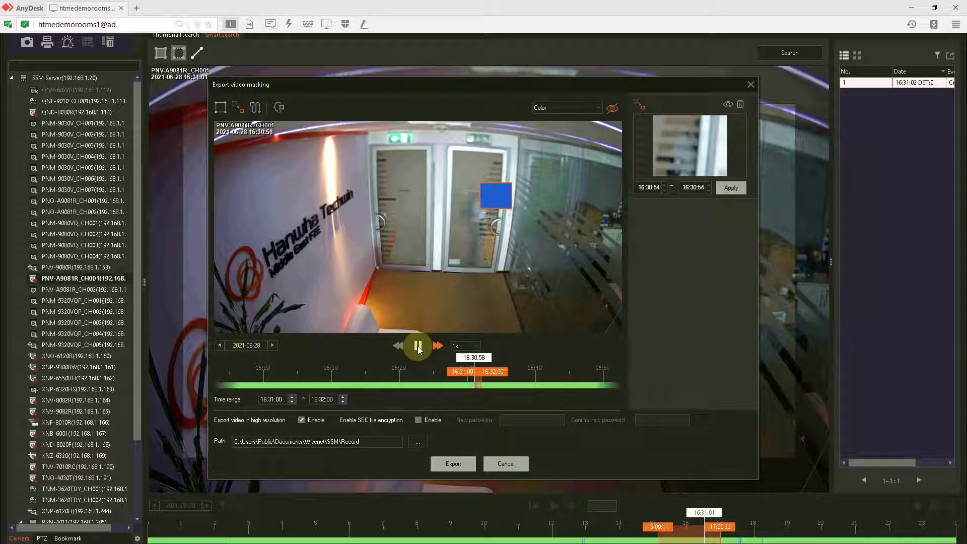
{"action": "left_click", "coordinate": [418, 346]}
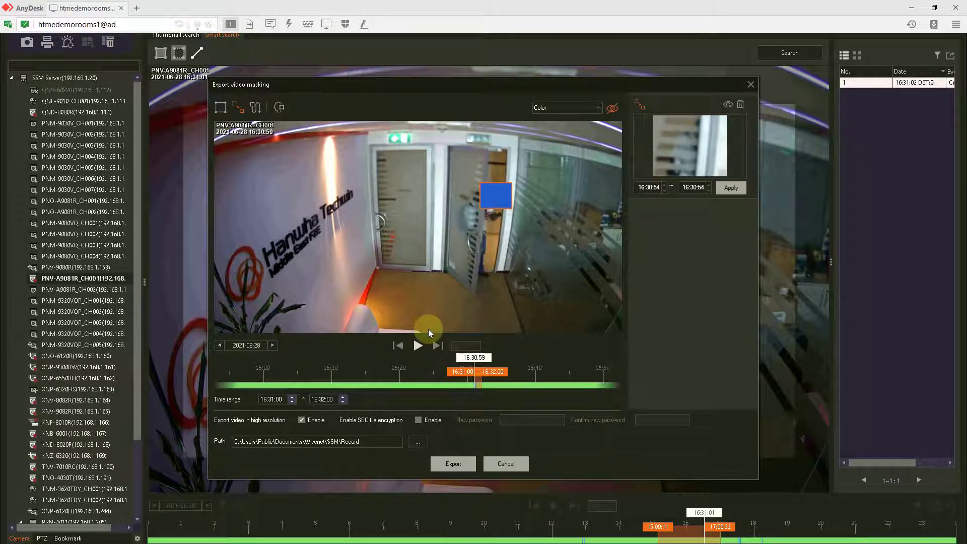
{"action": "left_click_drag", "start_coordinate": [485, 231], "coordinate": [477, 235]}
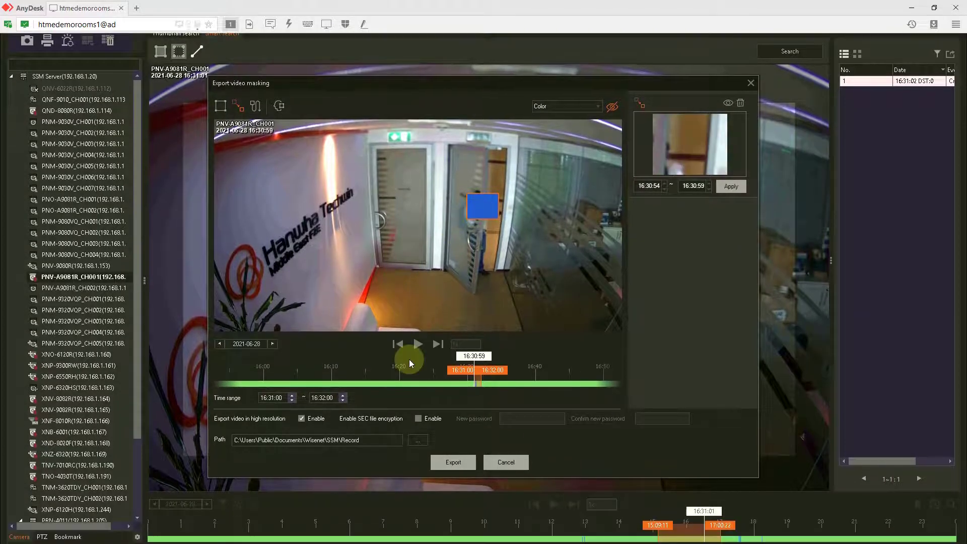
Advance the preview to 16:31:02 and reposition the mask twice to follow the person's head through the doorway
{"action": "left_click", "coordinate": [412, 348]}
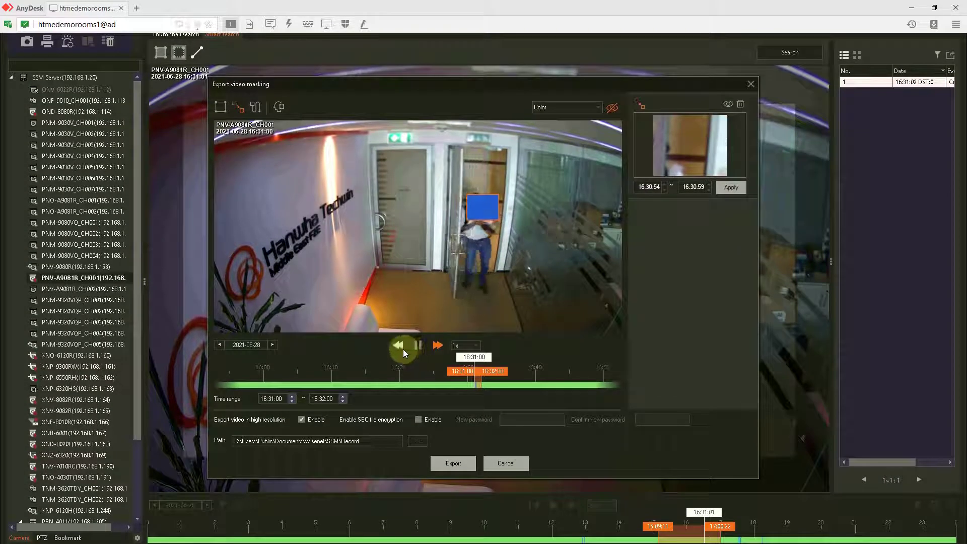
{"action": "left_click", "coordinate": [416, 345]}
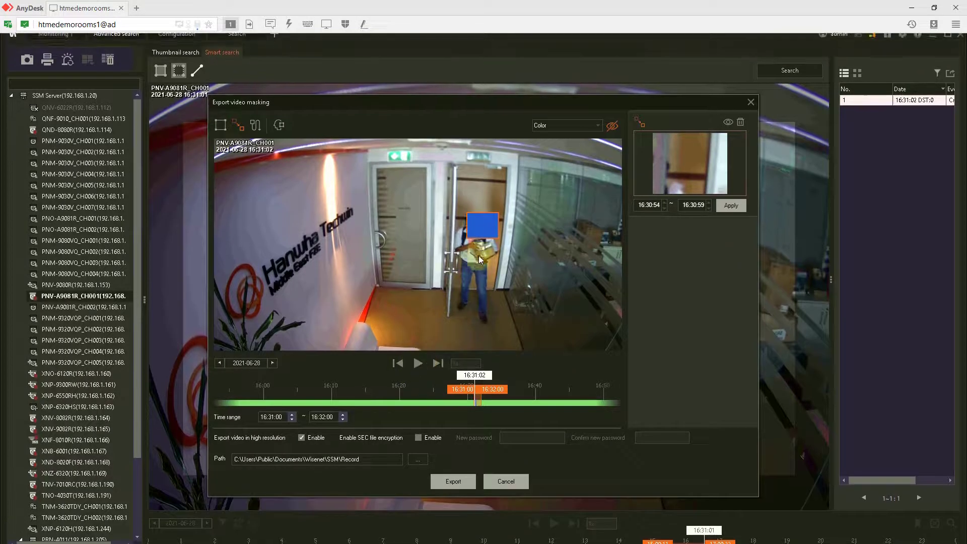
{"action": "left_click_drag", "start_coordinate": [476, 233], "coordinate": [468, 240]}
{"action": "left_click", "coordinate": [418, 343]}
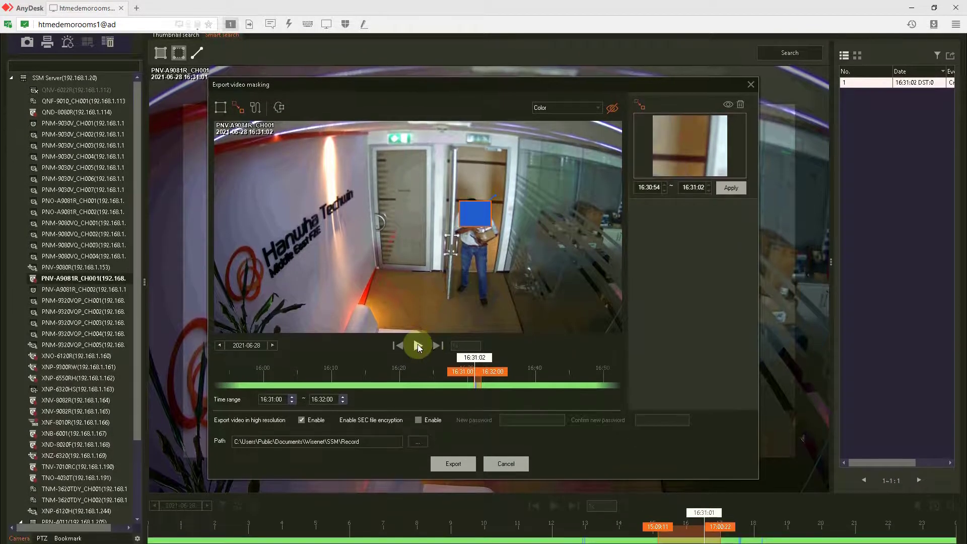
{"action": "left_click", "coordinate": [419, 343]}
{"action": "left_click_drag", "start_coordinate": [476, 242], "coordinate": [494, 254]}
Keep the mask following the person's head at 16:31:03 and 16:31:04, ending at the lower edge of the image
{"action": "left_click", "coordinate": [418, 347]}
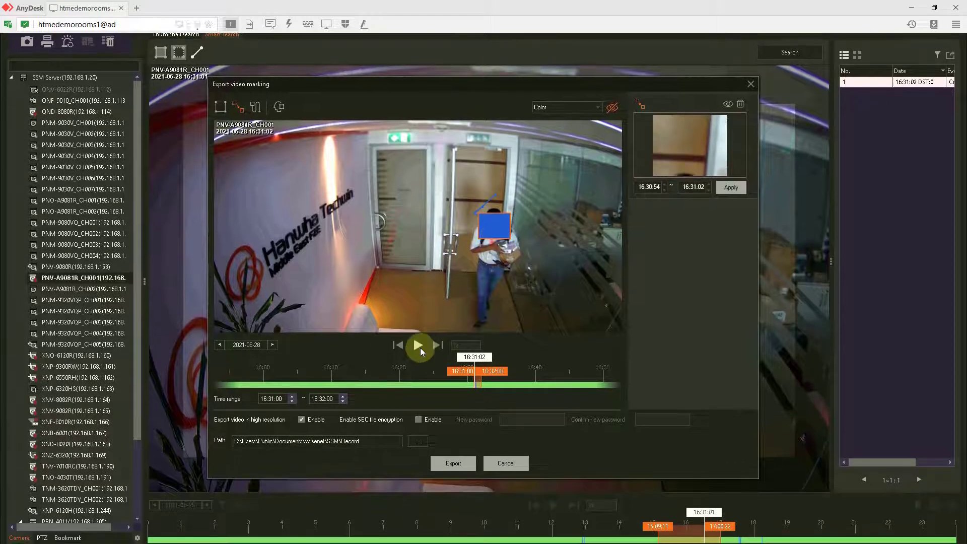
{"action": "left_click", "coordinate": [418, 348]}
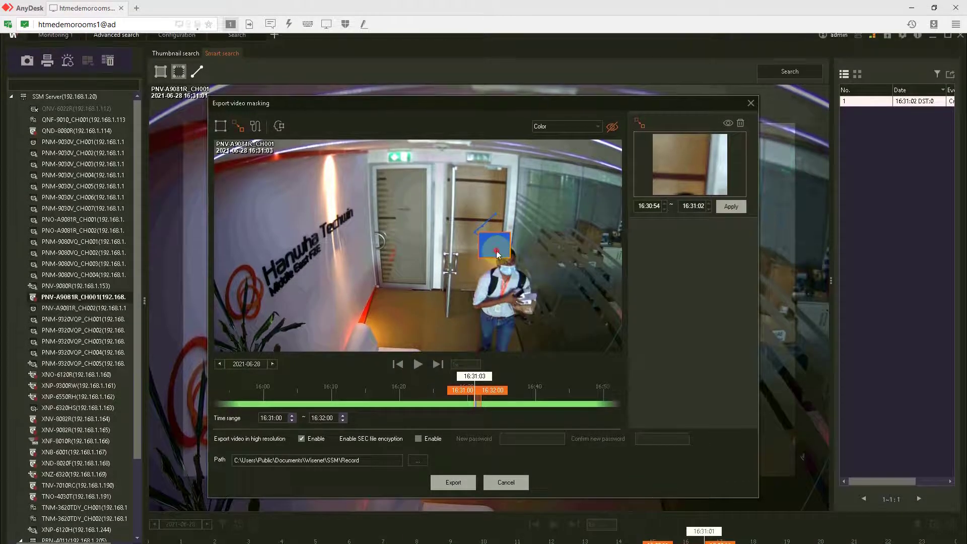
{"action": "left_click_drag", "start_coordinate": [498, 247], "coordinate": [508, 265]}
{"action": "left_click", "coordinate": [417, 346]}
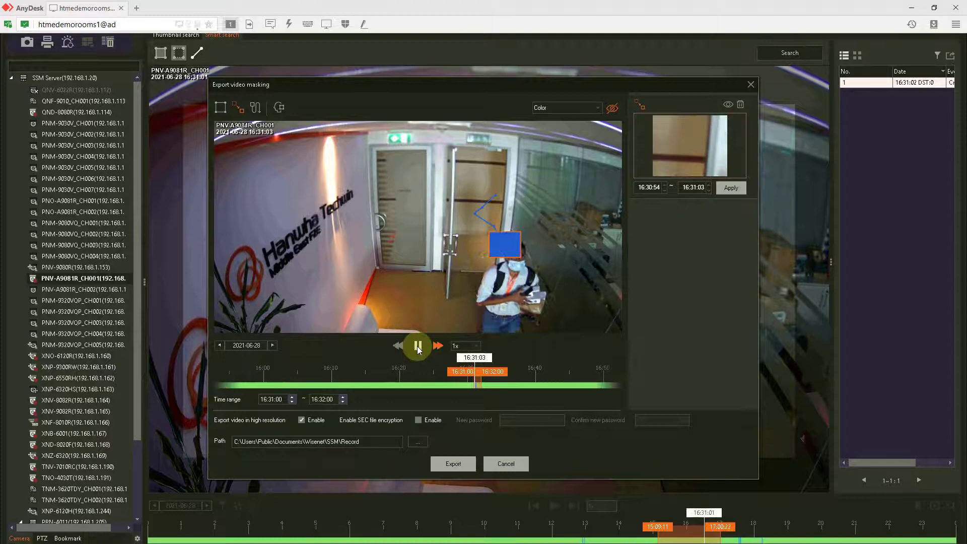
{"action": "left_click", "coordinate": [417, 347]}
{"action": "left_click_drag", "start_coordinate": [507, 262], "coordinate": [523, 304]}
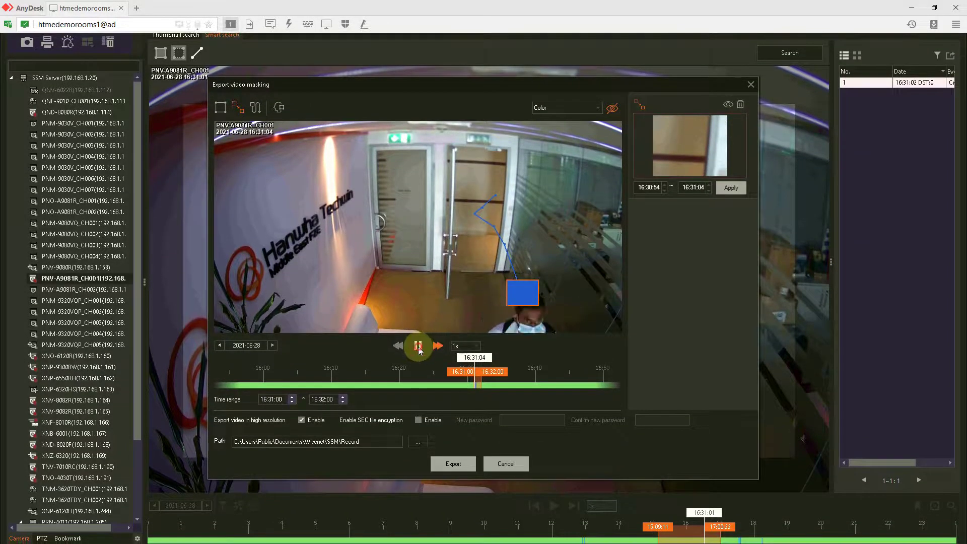
{"action": "left_click_drag", "start_coordinate": [515, 301], "coordinate": [528, 319]}
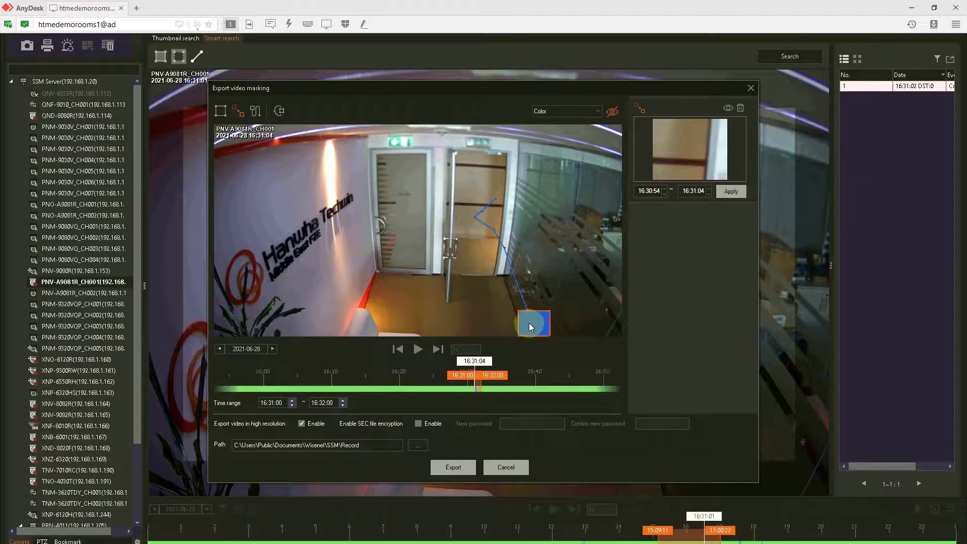
Export the masked clip and open the folder it is saved in
{"action": "left_click", "coordinate": [451, 461]}
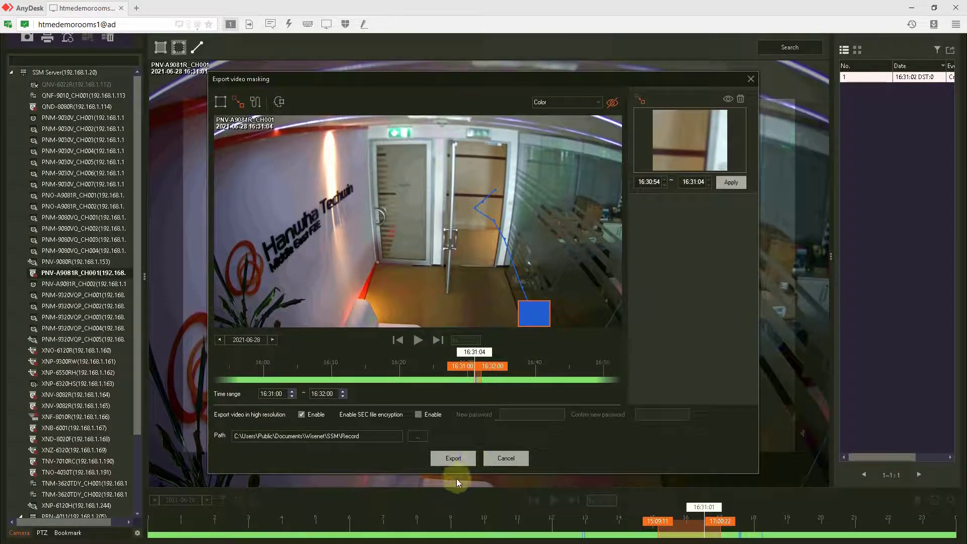
{"action": "left_click", "coordinate": [453, 458]}
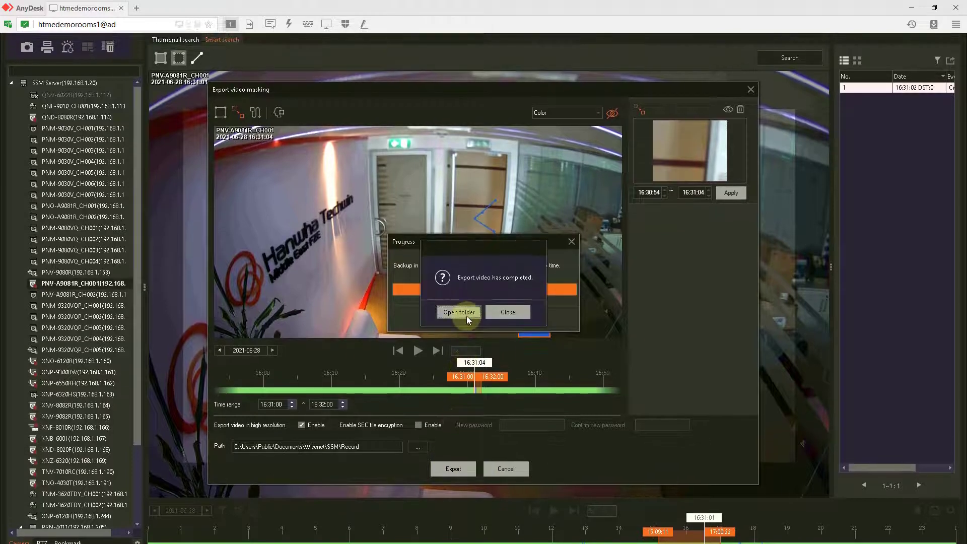
{"action": "left_click", "coordinate": [466, 316]}
{"action": "left_click", "coordinate": [467, 316]}
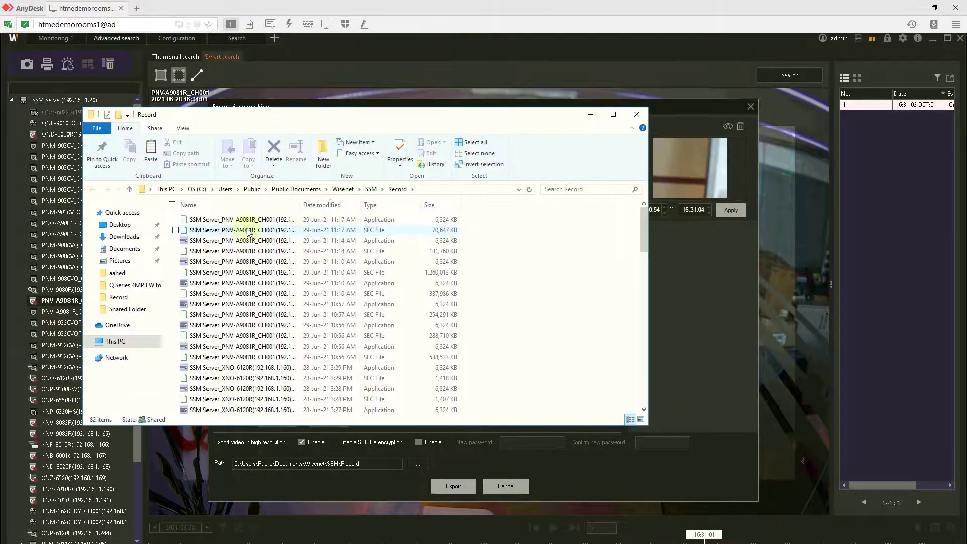
Play the newest exported clip in Backup Viewer to check the mask, stop it, and close the viewer and the Record folder
{"action": "left_click", "coordinate": [228, 221]}
{"action": "double_click", "coordinate": [228, 221]}
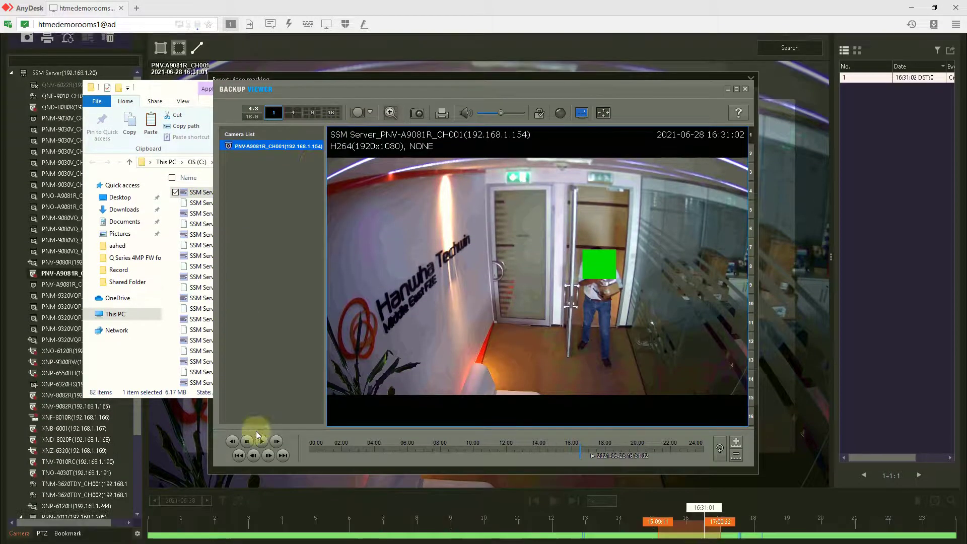
{"action": "left_click", "coordinate": [261, 442]}
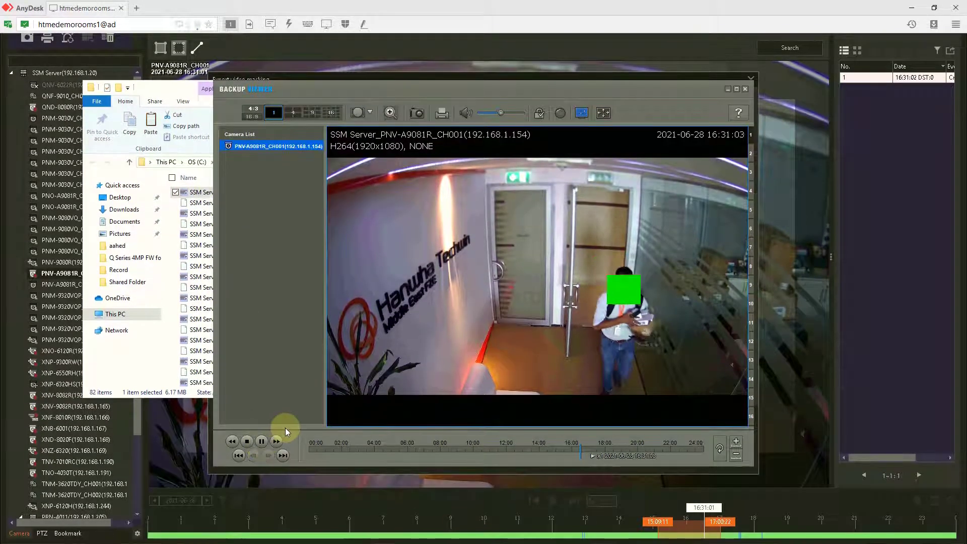
{"action": "left_click", "coordinate": [661, 376]}
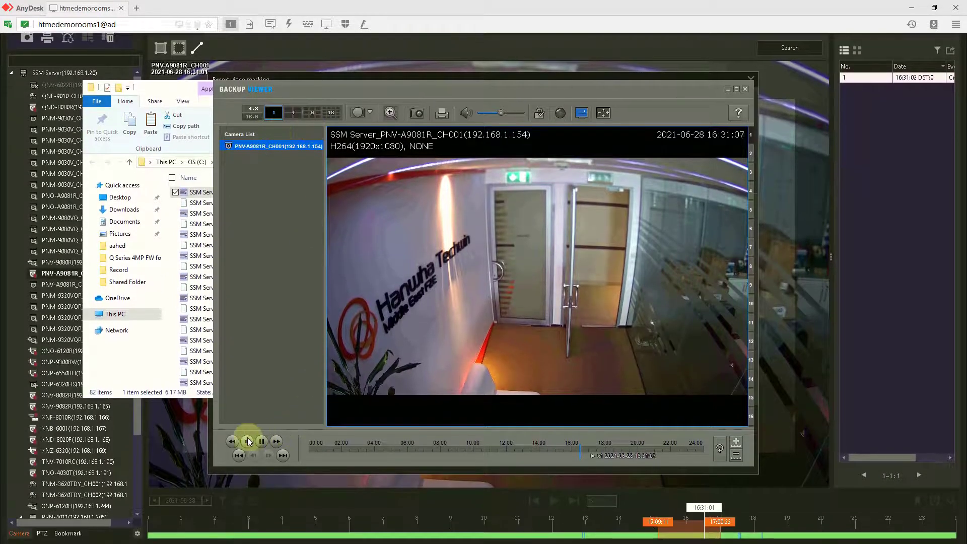
{"action": "left_click", "coordinate": [248, 441]}
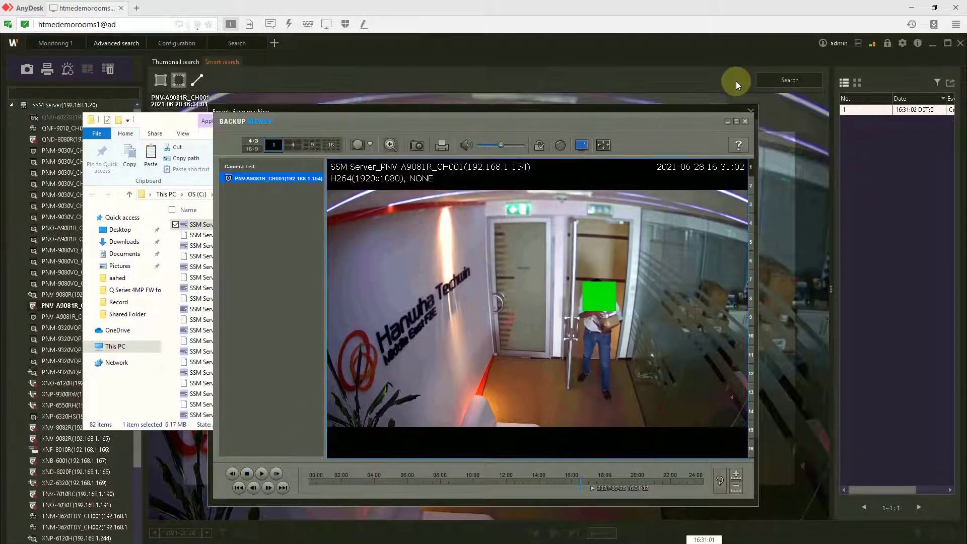
{"action": "left_click", "coordinate": [746, 122]}
{"action": "left_click", "coordinate": [639, 112]}
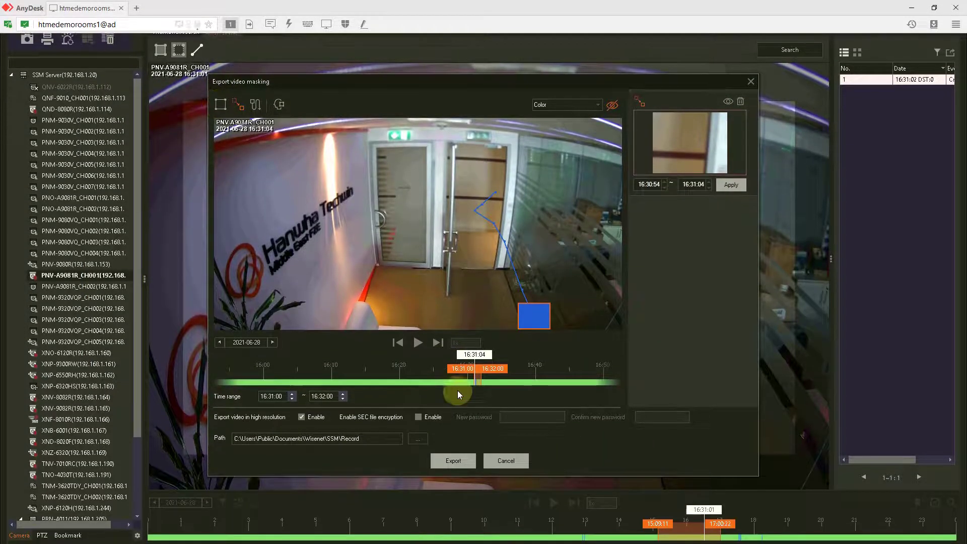
Move the export preview back to 16:30:47 and delete the existing moving mask
{"action": "left_click_drag", "start_coordinate": [477, 358], "coordinate": [476, 359]}
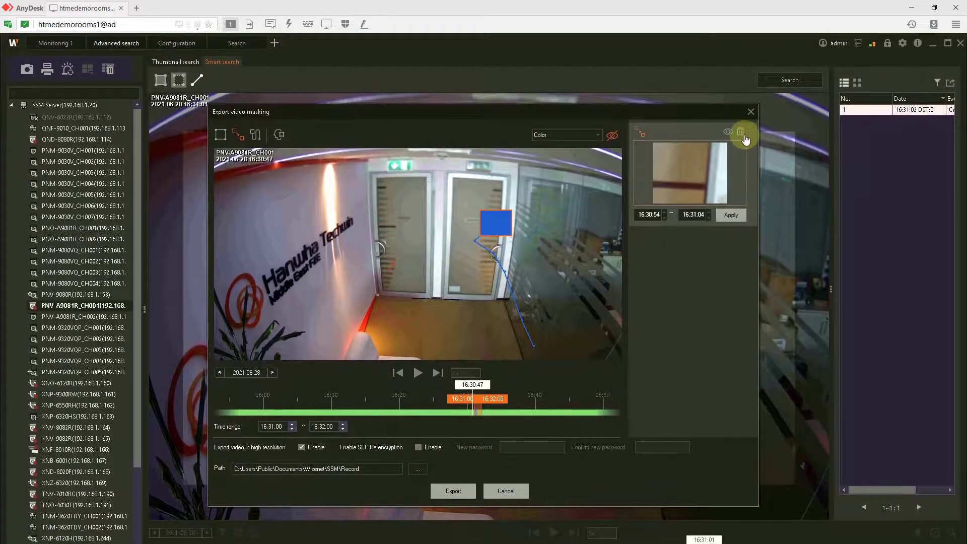
{"action": "left_click", "coordinate": [728, 134]}
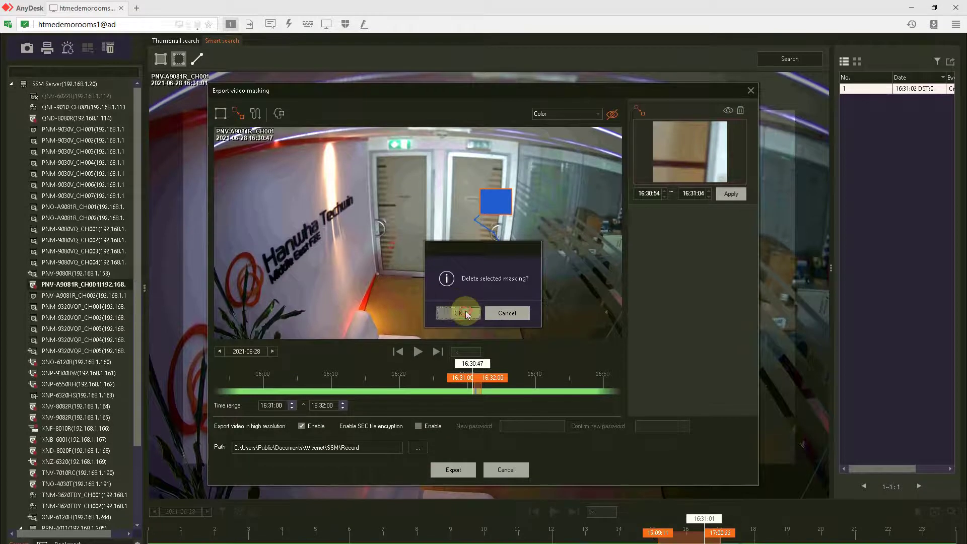
{"action": "left_click", "coordinate": [465, 310]}
Choose the fixed rectangular masking mode and draw a mask over the person in the opening doorway at 16:30:59
{"action": "left_click", "coordinate": [221, 135]}
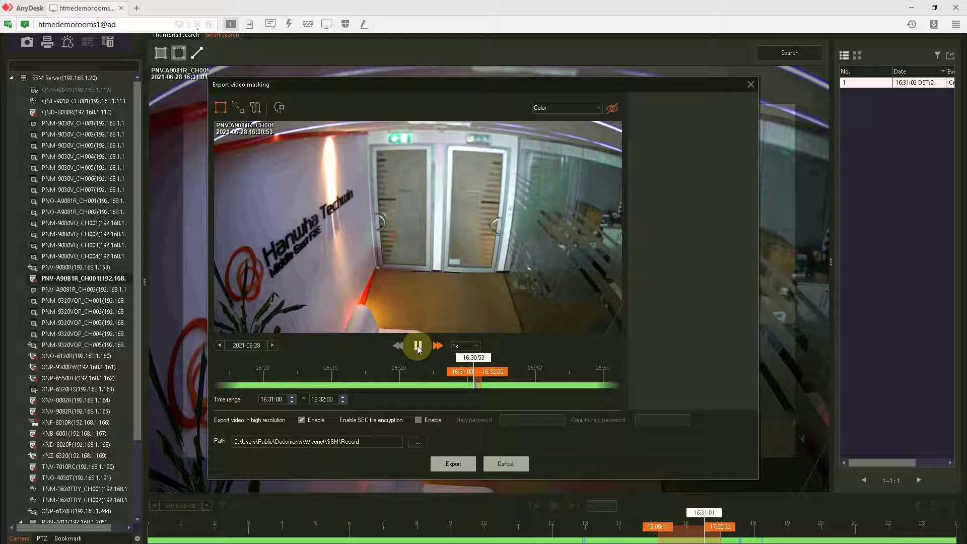
{"action": "left_click", "coordinate": [417, 345]}
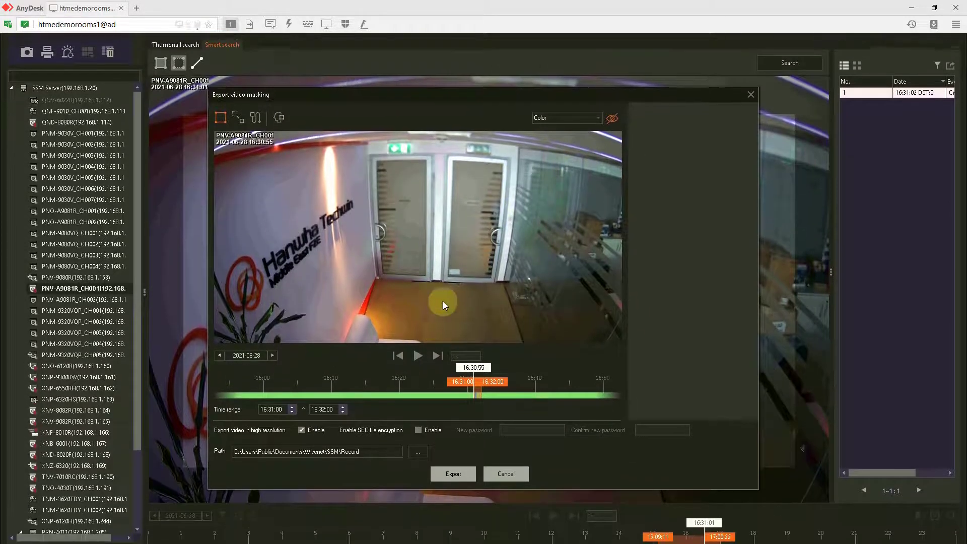
{"action": "left_click", "coordinate": [421, 347]}
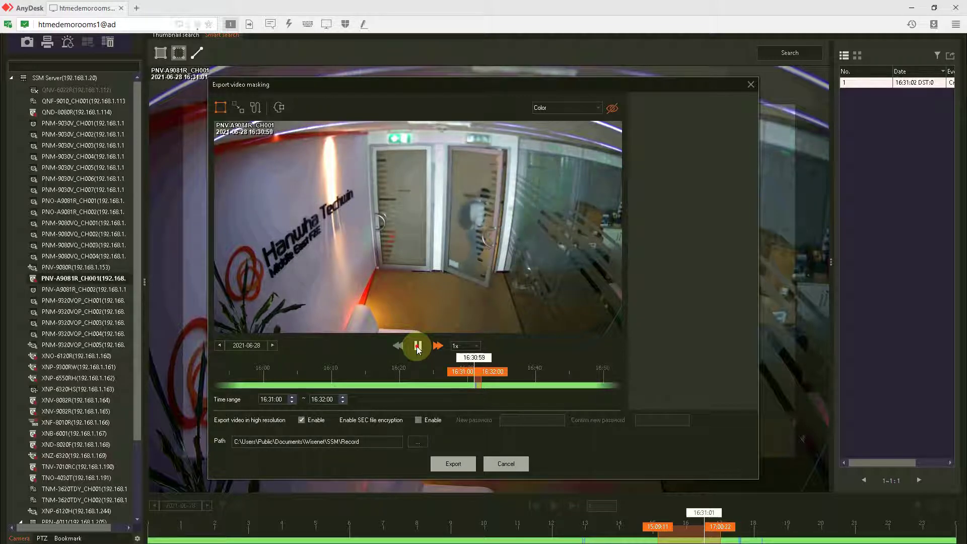
{"action": "left_click", "coordinate": [417, 346]}
{"action": "left_click_drag", "start_coordinate": [469, 209], "coordinate": [503, 236]}
At 16:31:00, draw a second fixed mask over the person's torso and shift the first mask onto the head
{"action": "left_click", "coordinate": [416, 346]}
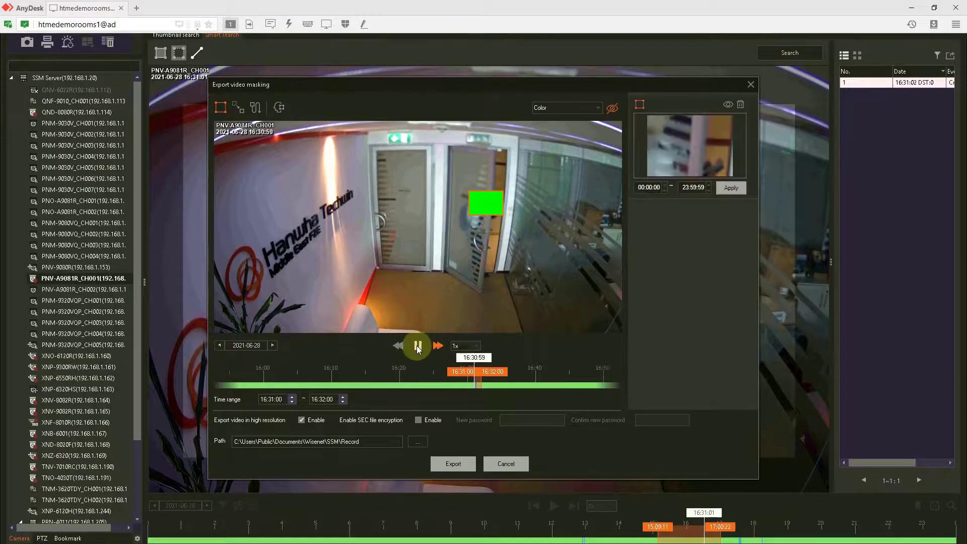
{"action": "left_click", "coordinate": [418, 343]}
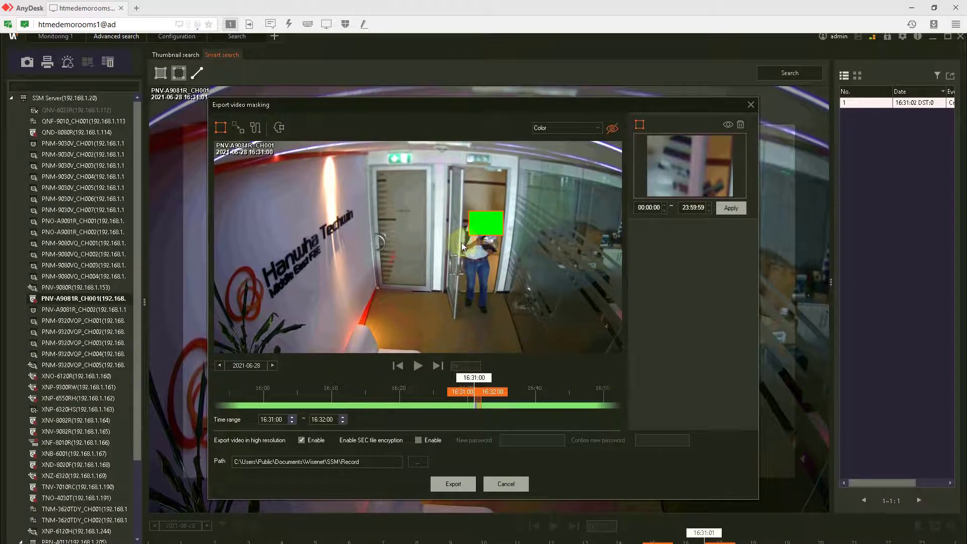
{"action": "mouse_move", "coordinate": [464, 243]}
{"action": "left_mouse_down"}
{"action": "mouse_move", "coordinate": [510, 276]}
{"action": "mouse_move", "coordinate": [482, 228]}
{"action": "left_mouse_up"}
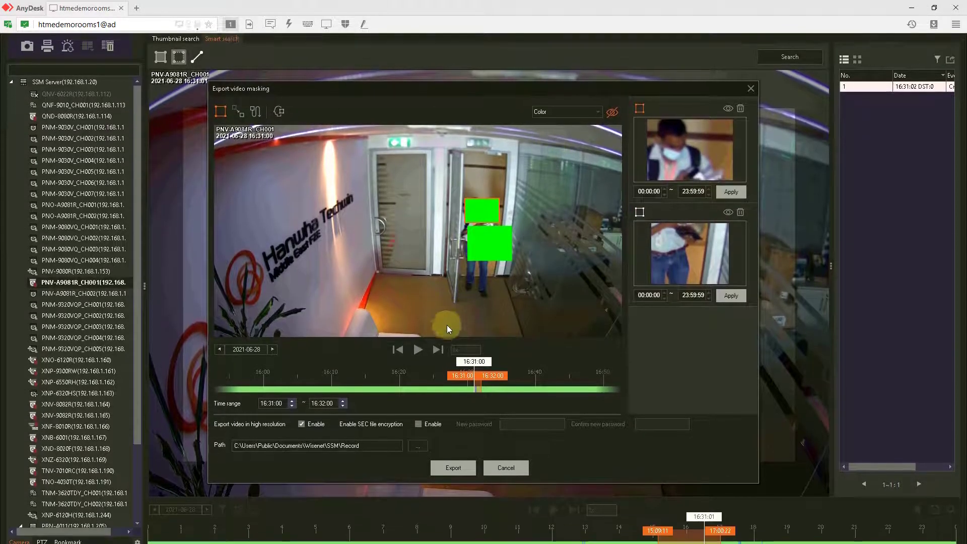
Advance the preview to 16:31:03, draw a third fixed mask over the person's head, and resume playback
{"action": "left_click", "coordinate": [421, 348]}
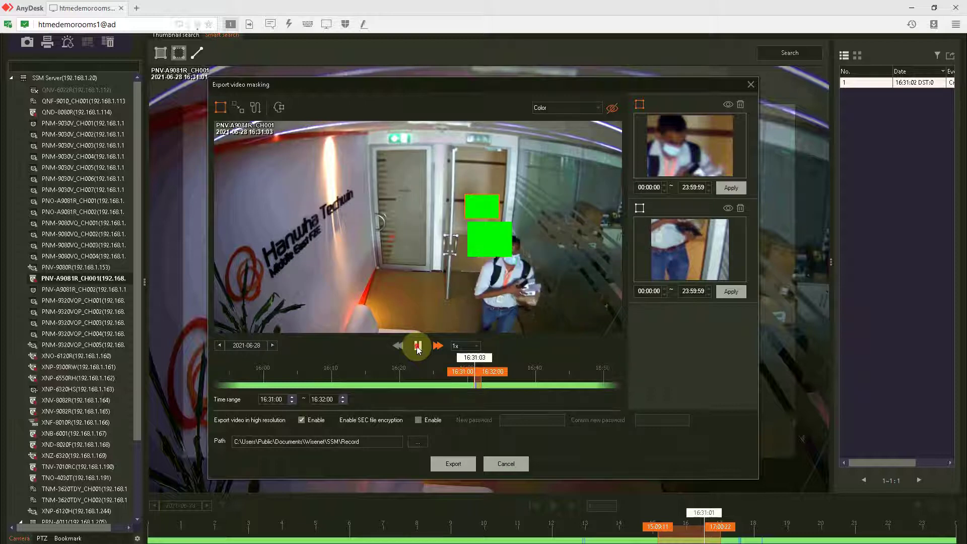
{"action": "left_click", "coordinate": [417, 346]}
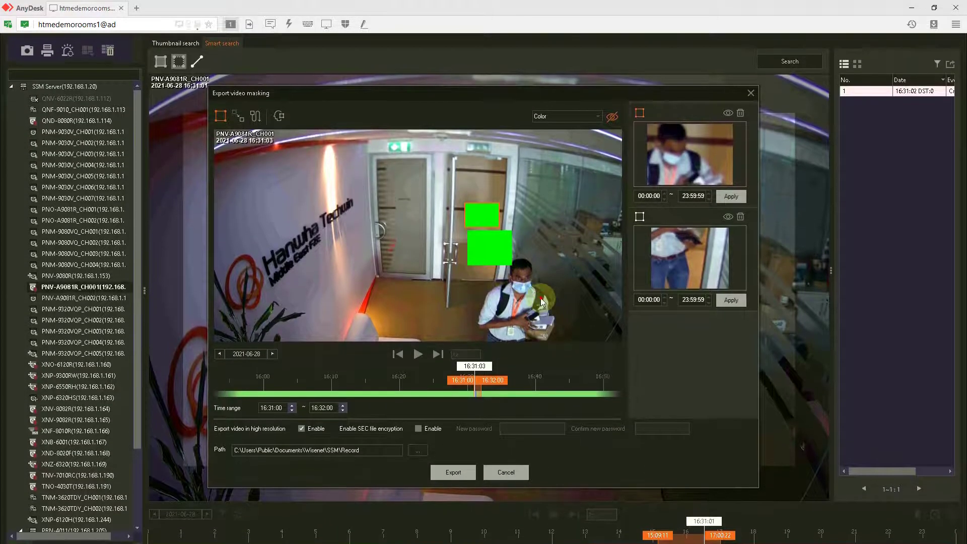
{"action": "left_click_drag", "start_coordinate": [544, 304], "coordinate": [506, 261]}
{"action": "left_click", "coordinate": [417, 346]}
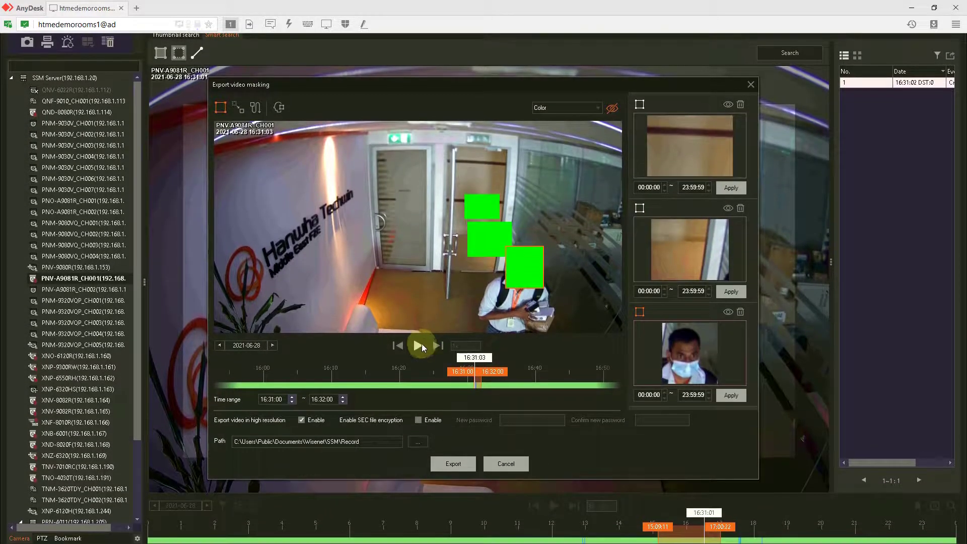
Advance the preview to 16:31:04, draw a fourth fixed mask directly below the third one, and apply it
{"action": "left_click", "coordinate": [418, 344]}
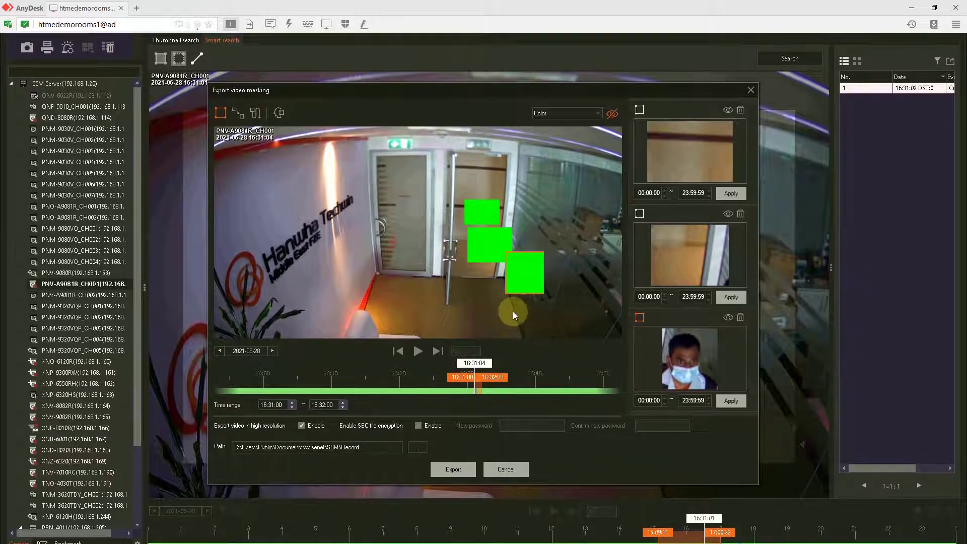
{"action": "mouse_move", "coordinate": [510, 307]}
{"action": "left_mouse_down"}
{"action": "mouse_move", "coordinate": [545, 337]}
{"action": "mouse_move", "coordinate": [532, 294]}
{"action": "left_mouse_up"}
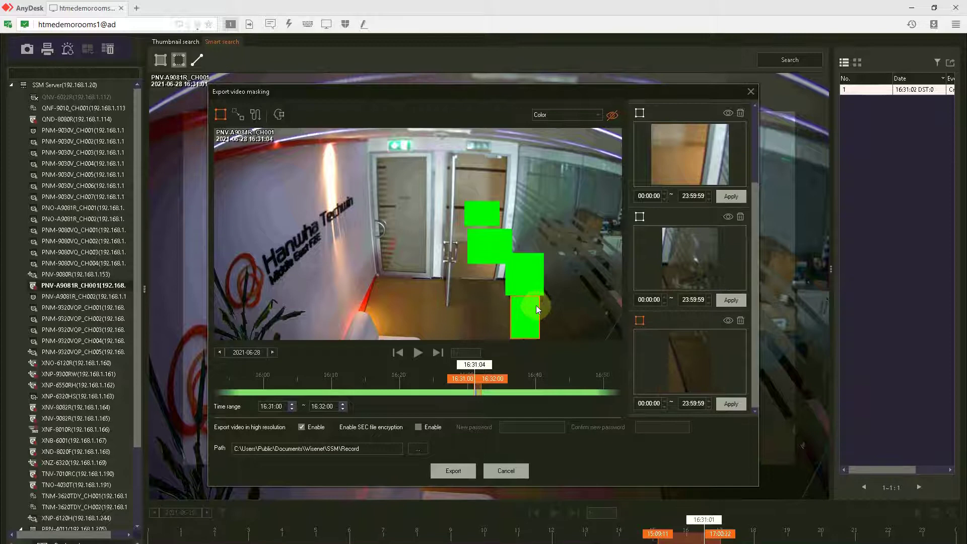
{"action": "left_click", "coordinate": [741, 393]}
Export the clip with the fixed masks, open the export folder, and open the newest exported application file
{"action": "left_click", "coordinate": [454, 459]}
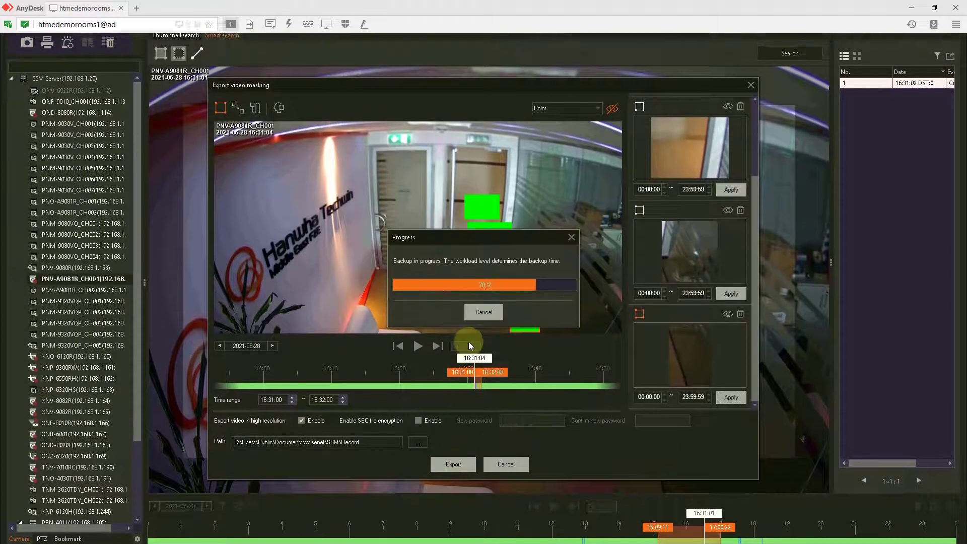
{"action": "left_click", "coordinate": [437, 311]}
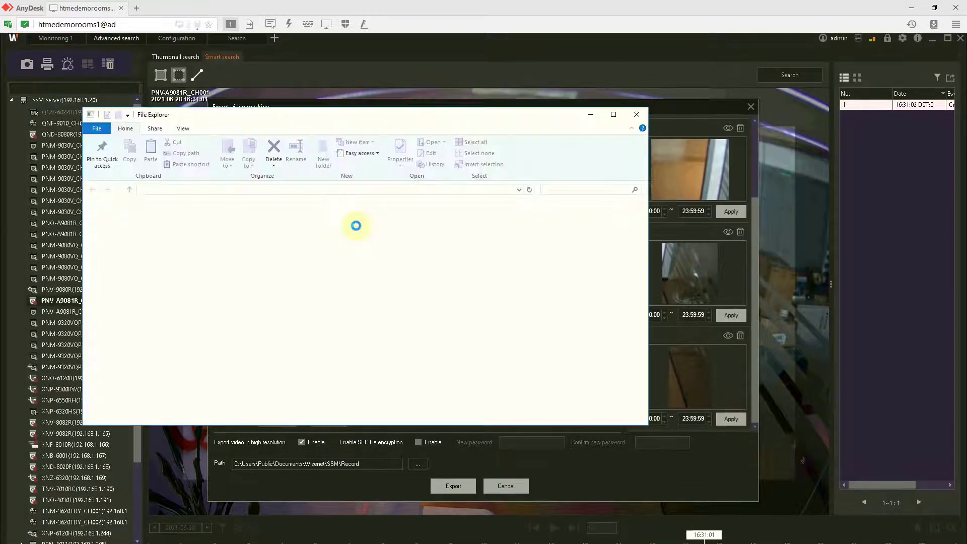
{"action": "double_click", "coordinate": [251, 218]}
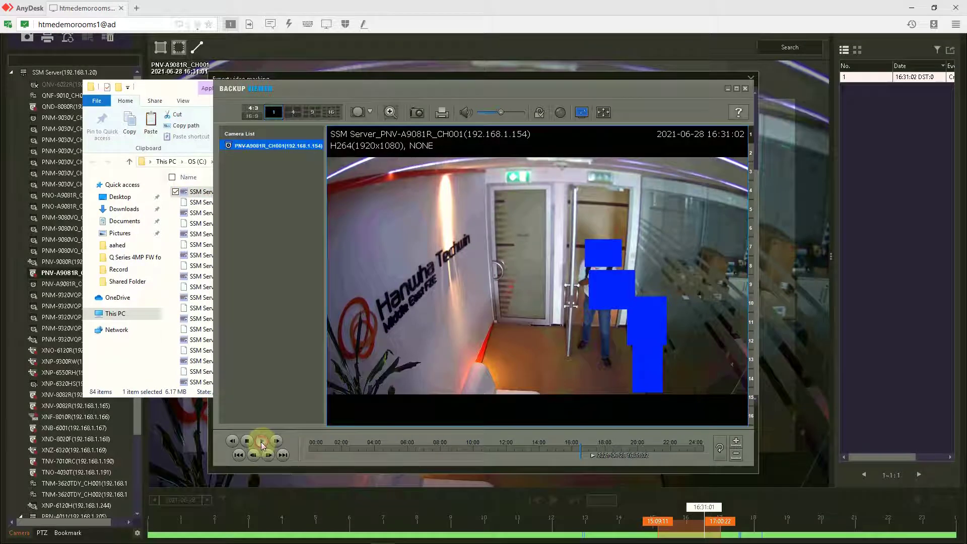
Play the exported clip to check the fixed masks, and close the backup viewer and the Record folder
{"action": "left_click", "coordinate": [261, 441]}
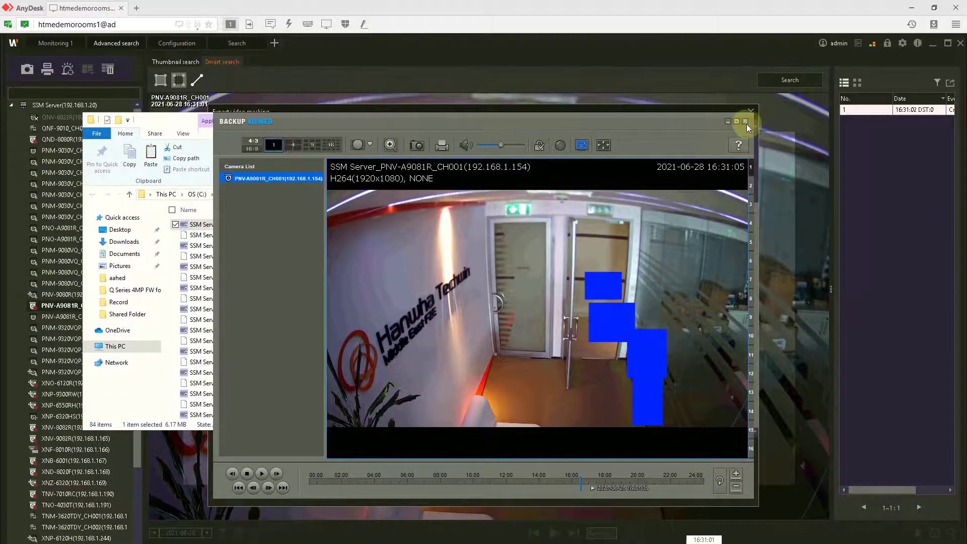
{"action": "left_click", "coordinate": [747, 124]}
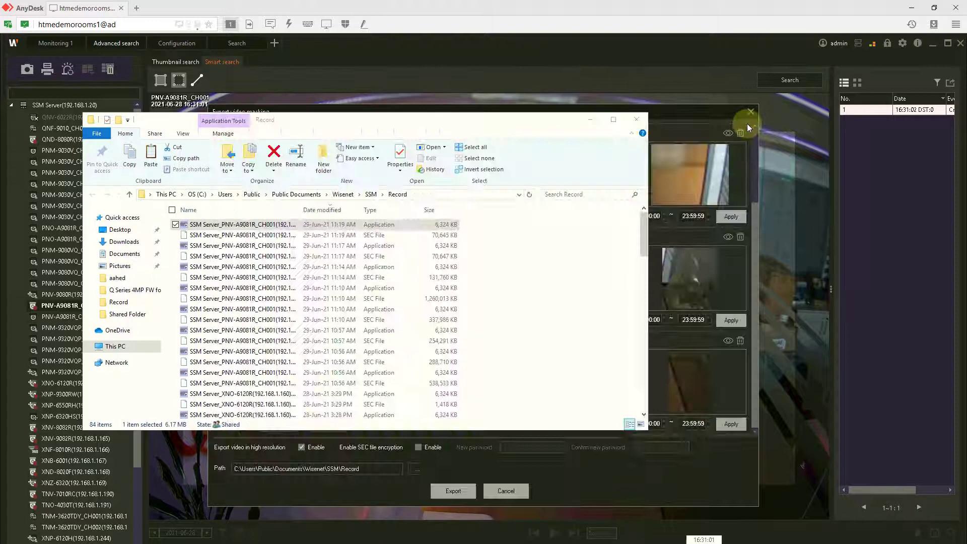
{"action": "left_click", "coordinate": [638, 111]}
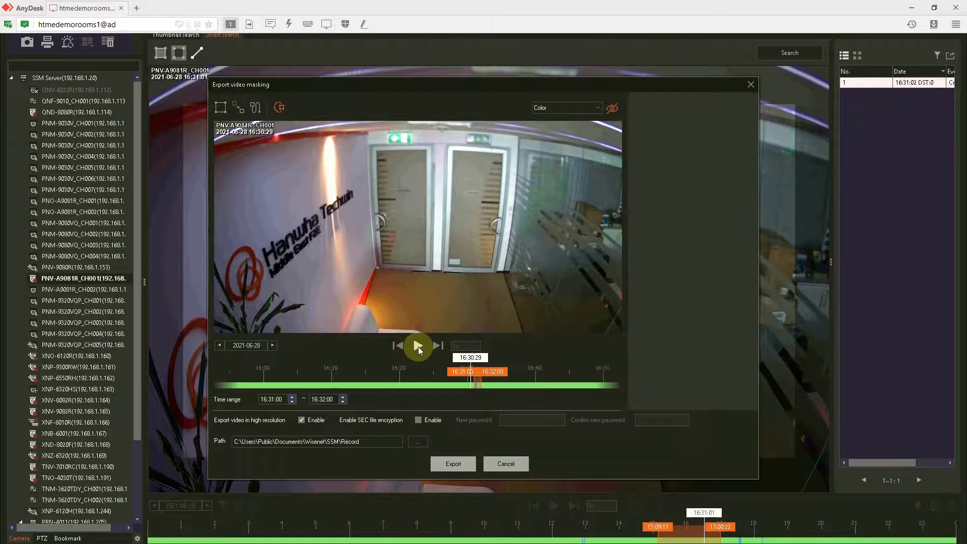
Play the export preview from 16:30:29 and review the object types selected for automatic masking
{"action": "left_click", "coordinate": [418, 346]}
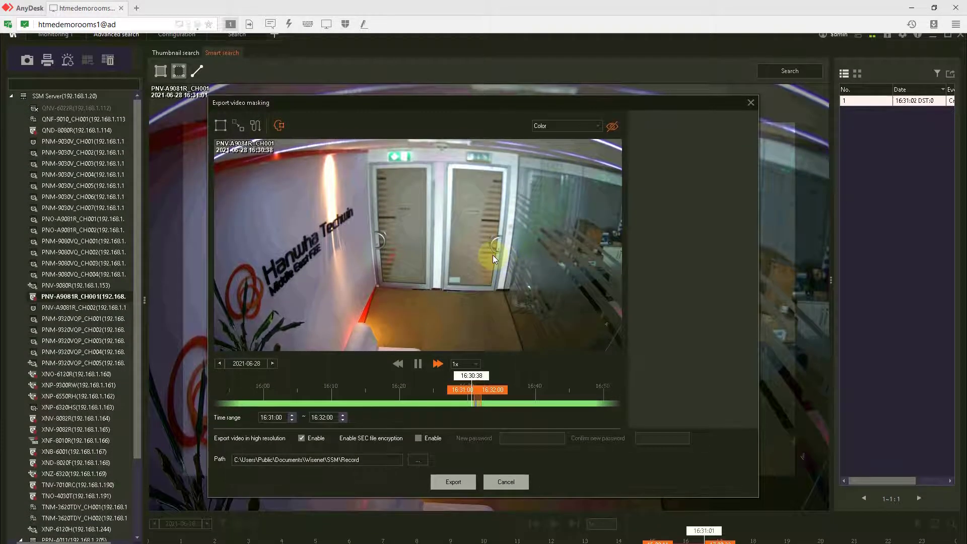
{"action": "left_click", "coordinate": [280, 134]}
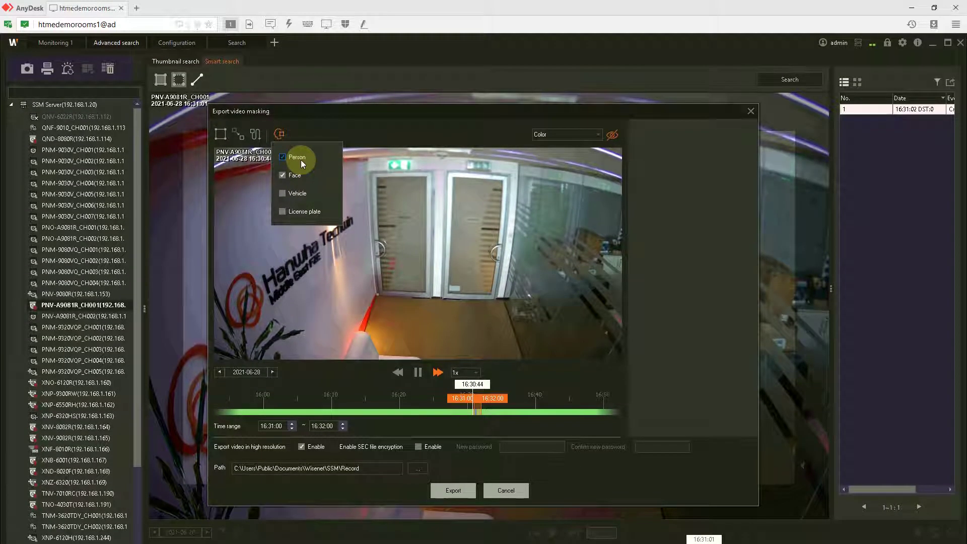
{"action": "left_click", "coordinate": [312, 133]}
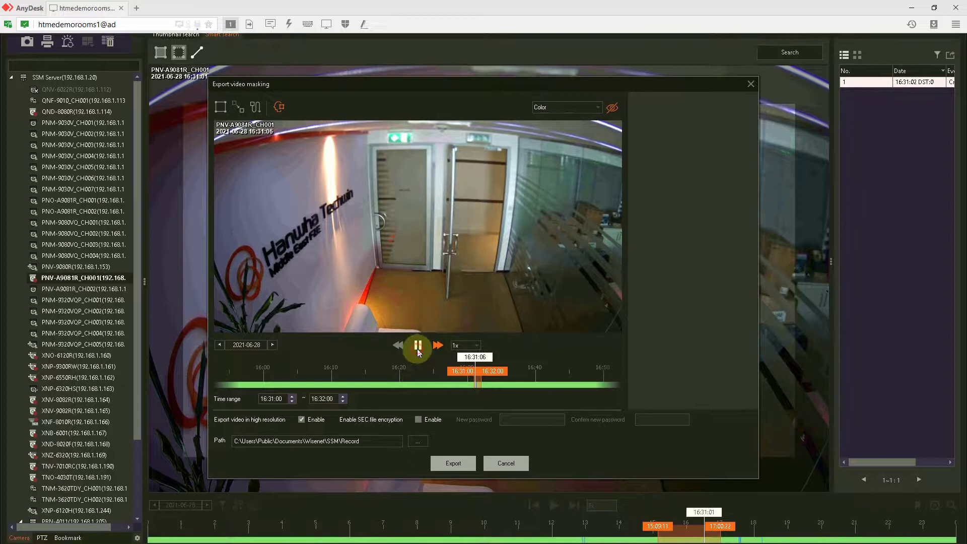
Pause the preview at 16:31:06, export the clip with automatic masking, and open the export folder
{"action": "left_click", "coordinate": [417, 345]}
{"action": "left_click", "coordinate": [452, 463]}
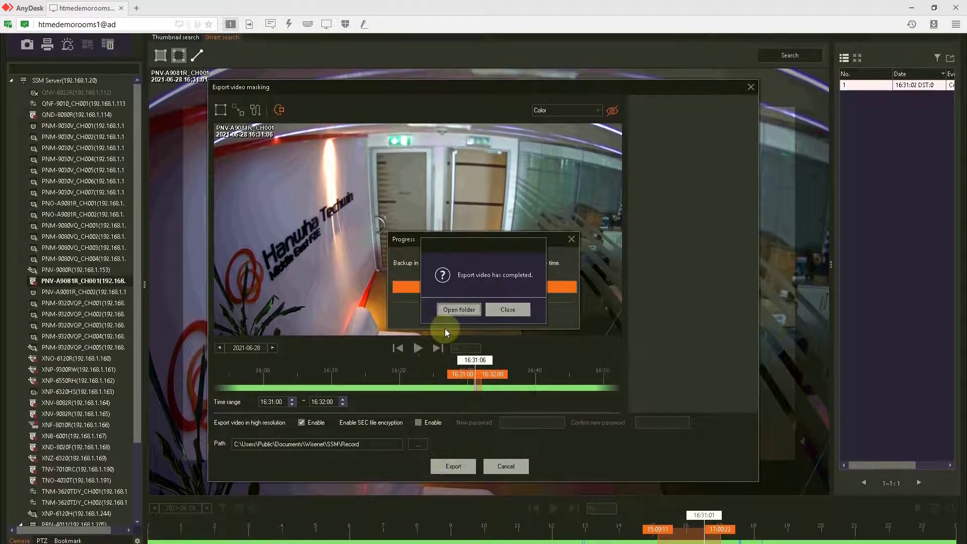
{"action": "left_click", "coordinate": [457, 316]}
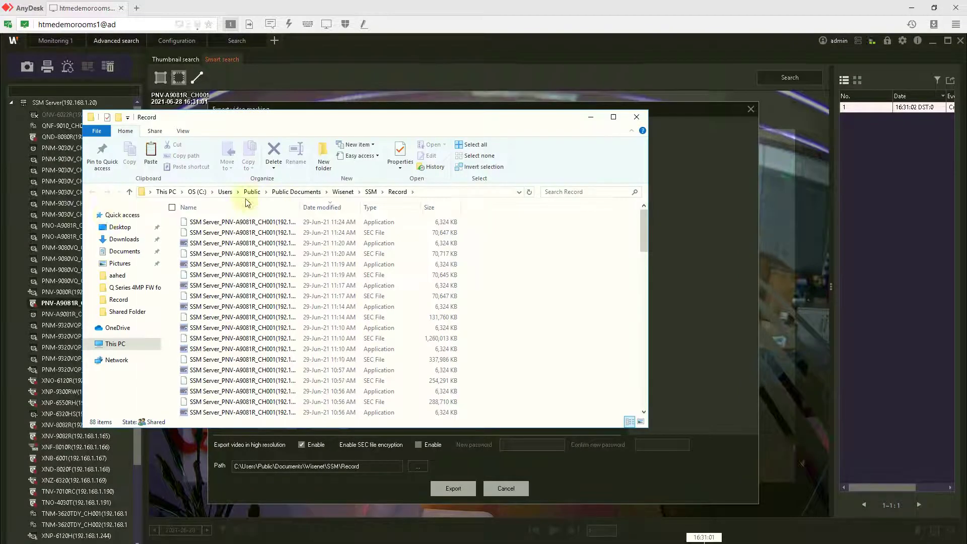